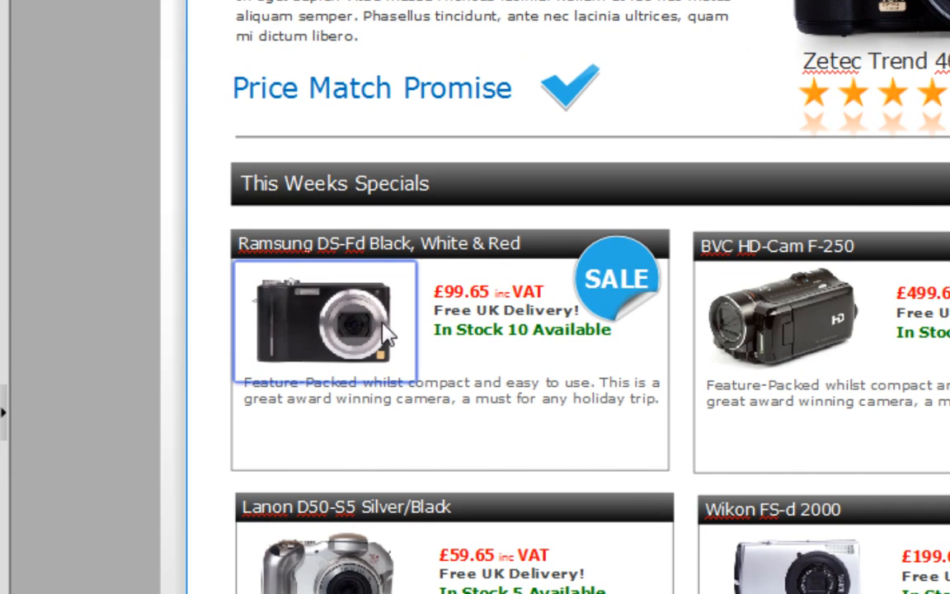
{"action": "triple_click", "coordinate": [524, 329]}
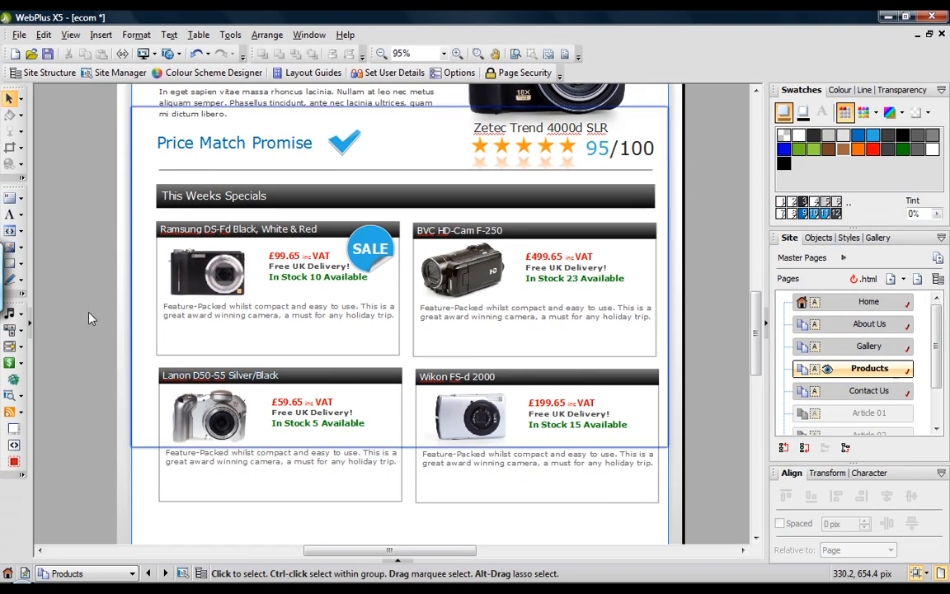
{"action": "left_click", "coordinate": [91, 317]}
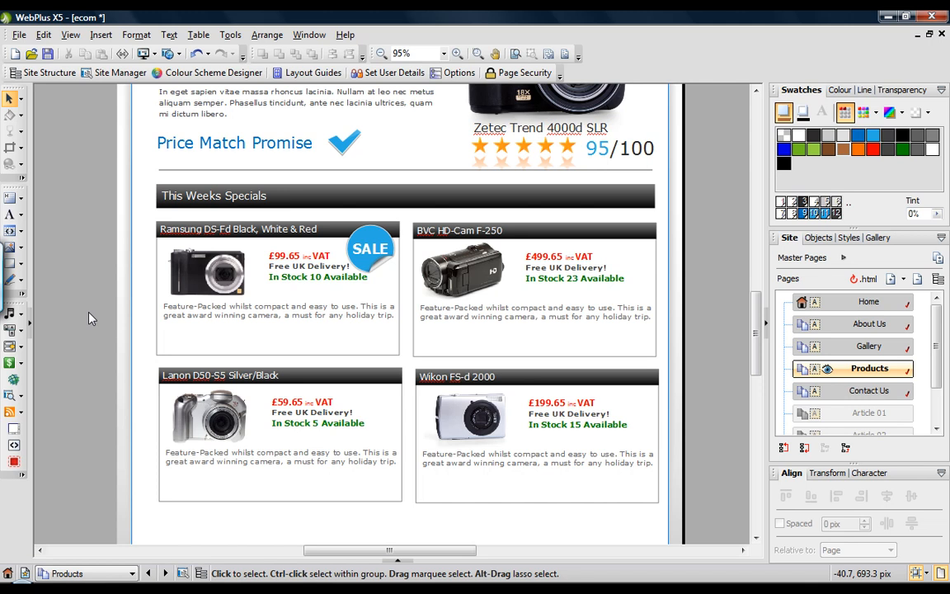
Step: Open the site's e-commerce configuration and choose PayPal as the shopping cart provider
{"action": "left_click", "coordinate": [21, 363]}
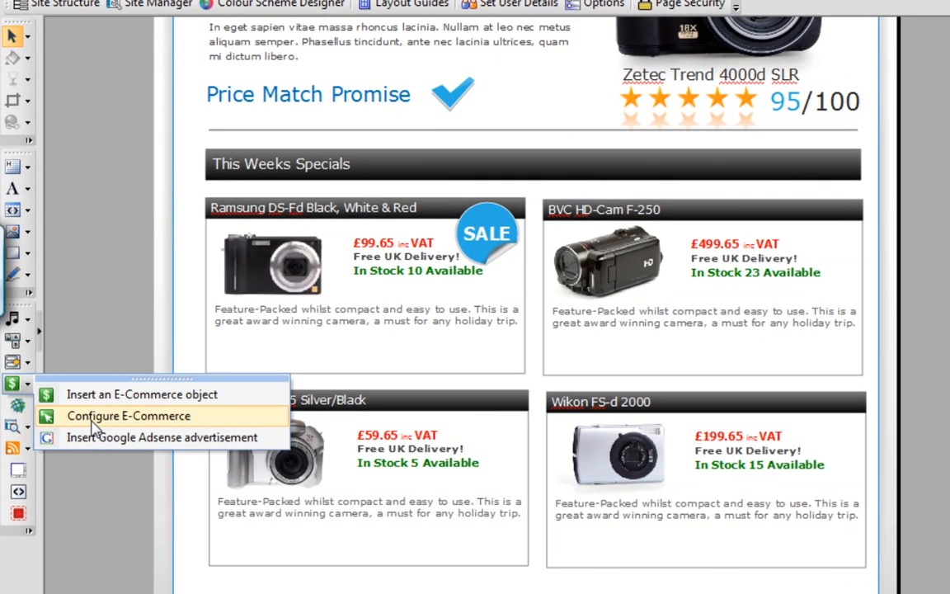
{"action": "left_click", "coordinate": [94, 421]}
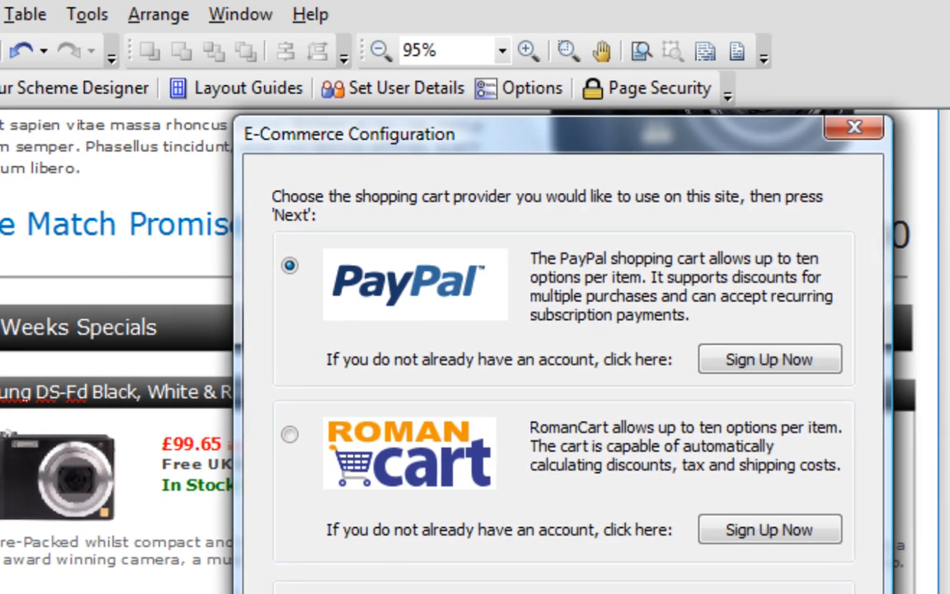
{"action": "key", "text": "Return"}
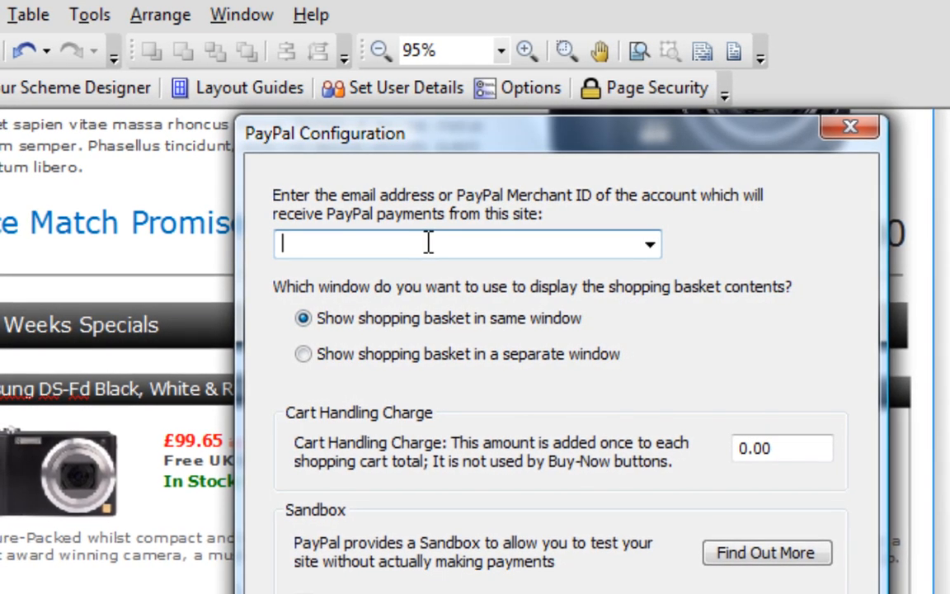
Step: Enter the receiving PayPal account's e-mail address, set the cart handling charge to 3.99 and keep the Sandbox enabled
{"action": "type", "text": "sample@sample.com"}
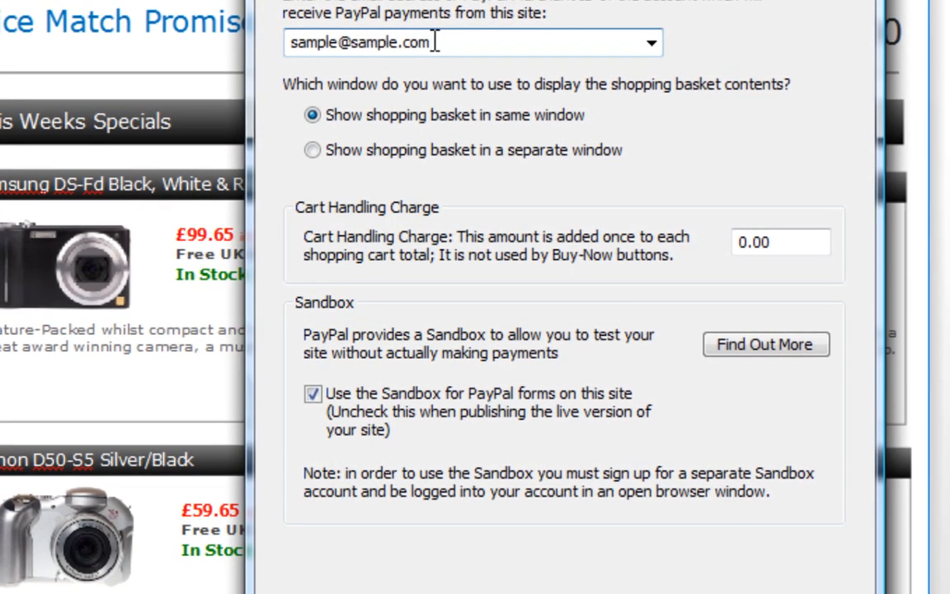
{"action": "left_click_drag", "start_coordinate": [443, 40], "coordinate": [331, 40]}
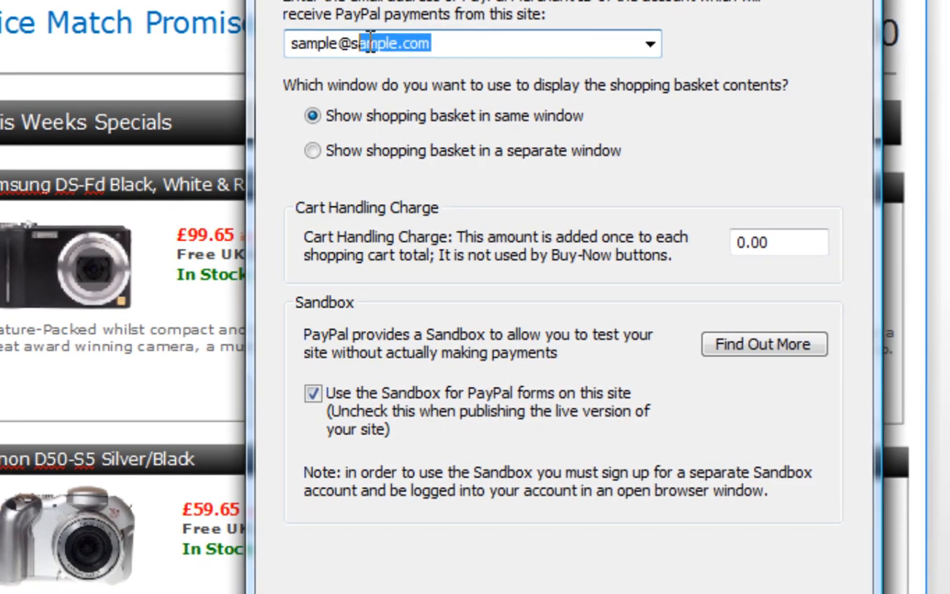
{"action": "left_click", "coordinate": [460, 43]}
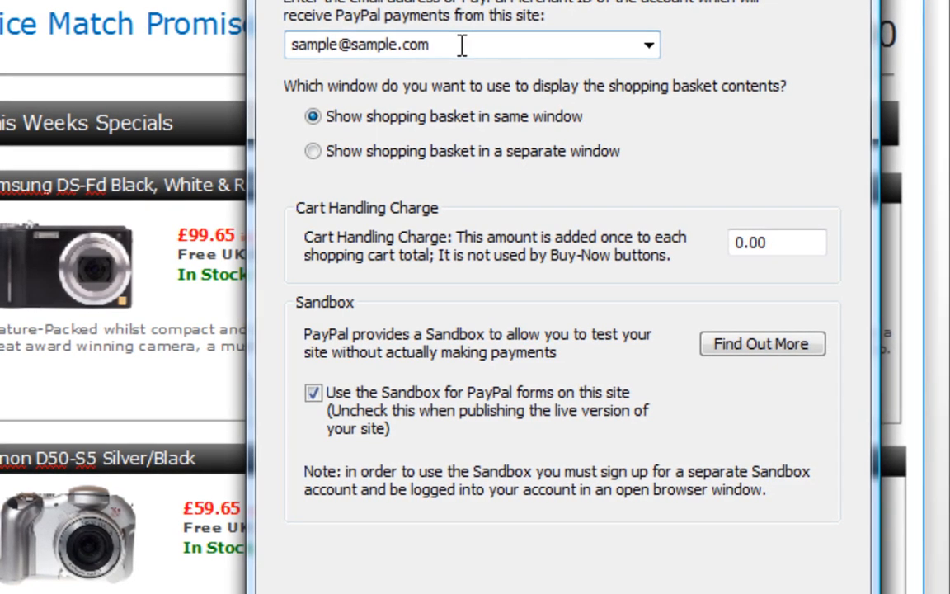
{"action": "key", "text": "Tab"}
{"action": "key", "text": "Tab"}
{"action": "type", "text": "3.99"}
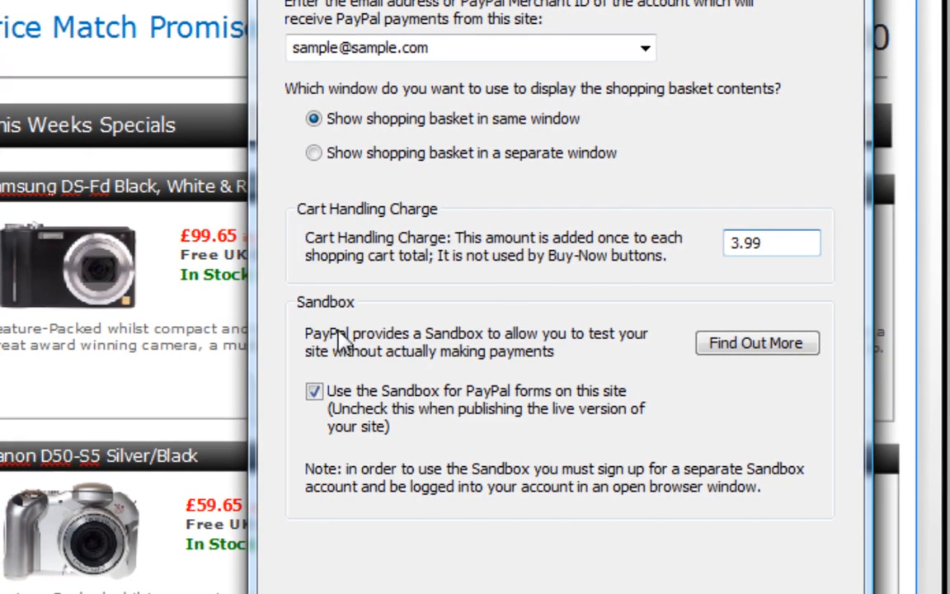
{"action": "left_click", "coordinate": [315, 391]}
{"action": "left_click", "coordinate": [316, 393]}
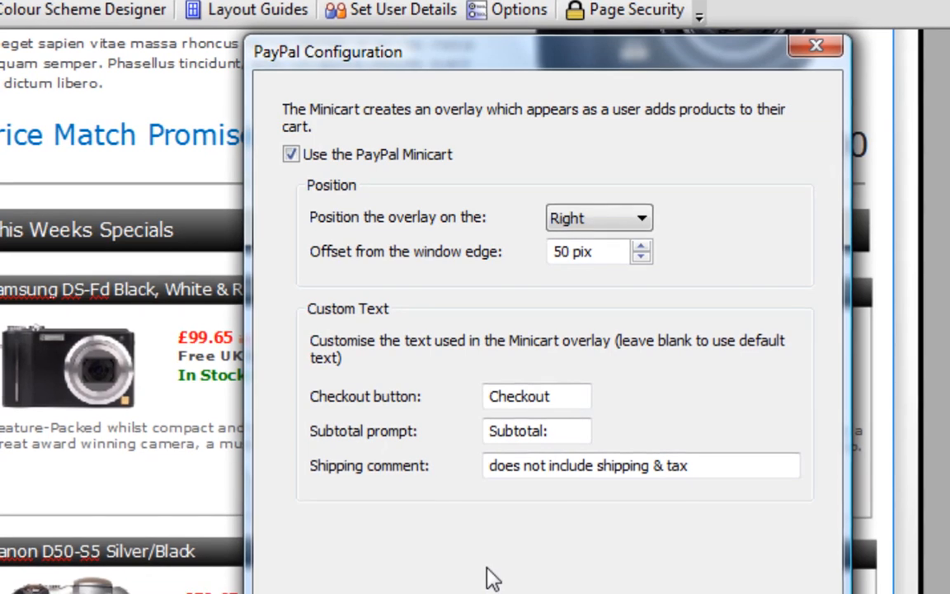
{"action": "left_click", "coordinate": [640, 218]}
{"action": "left_click", "coordinate": [613, 240]}
{"action": "left_click", "coordinate": [637, 221]}
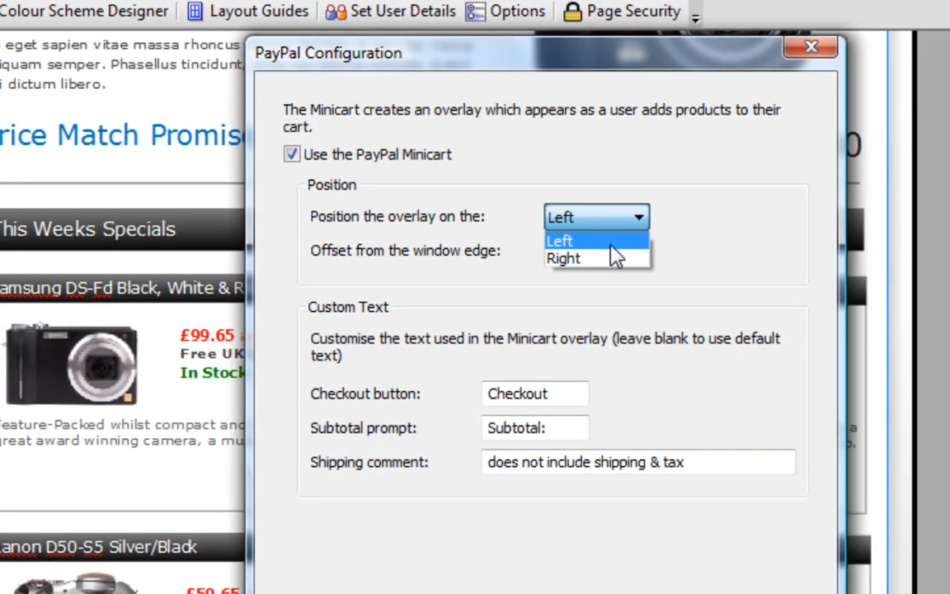
{"action": "left_click", "coordinate": [610, 261]}
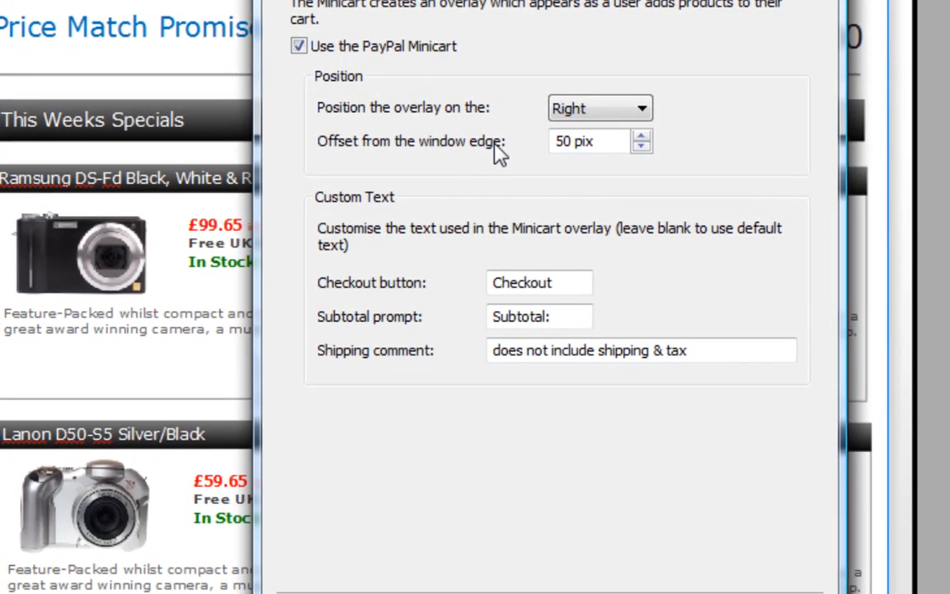
Step: Keep the Minicart's 50 pix offset and default custom text, and finish the PayPal configuration
{"action": "left_click_drag", "start_coordinate": [610, 144], "coordinate": [510, 144]}
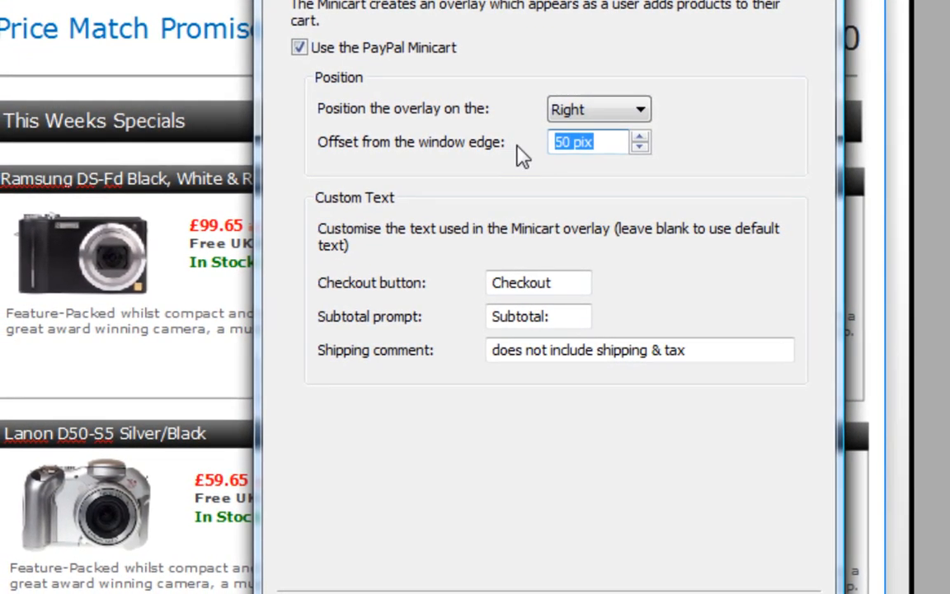
{"action": "left_click", "coordinate": [611, 148]}
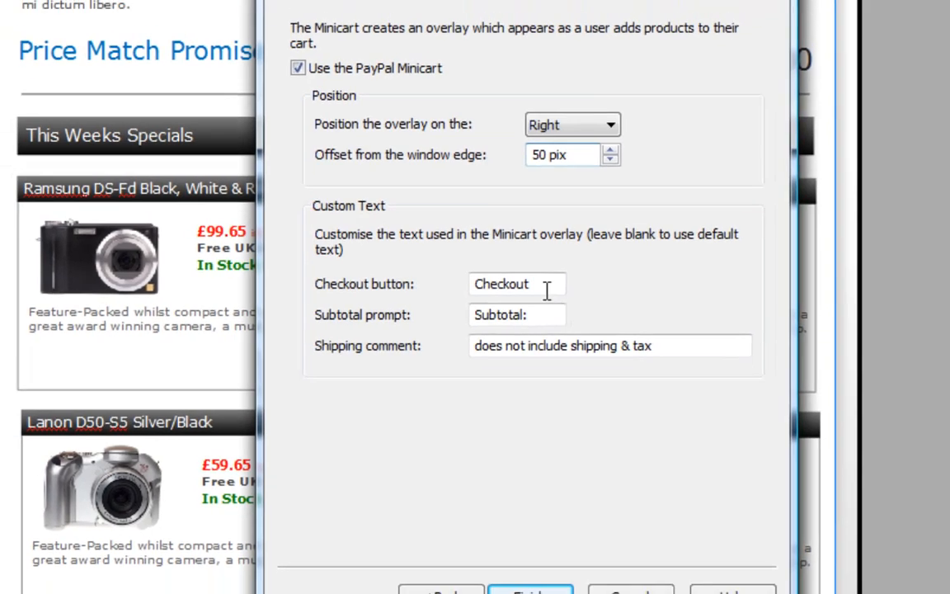
{"action": "left_click_drag", "start_coordinate": [571, 284], "coordinate": [418, 312]}
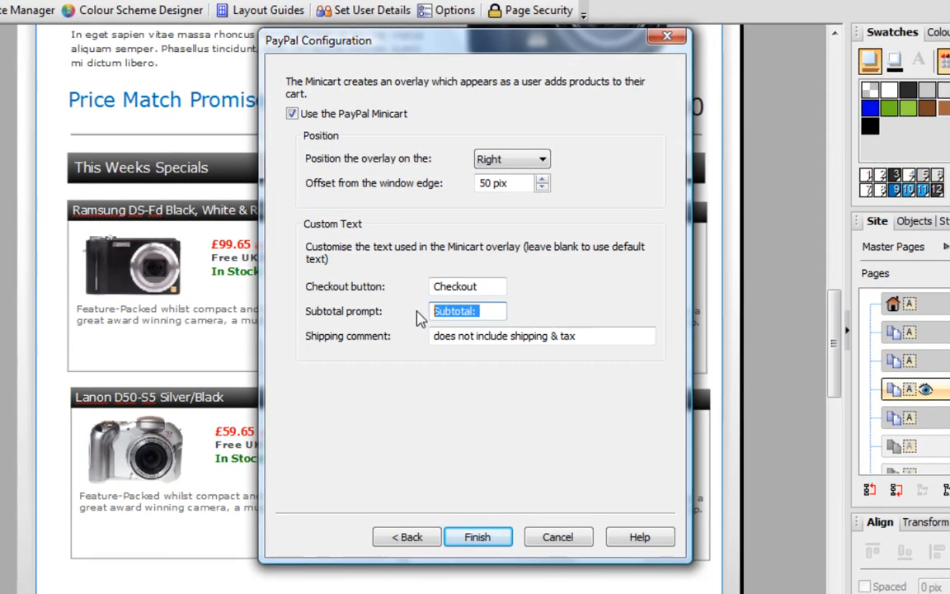
{"action": "left_click", "coordinate": [568, 335]}
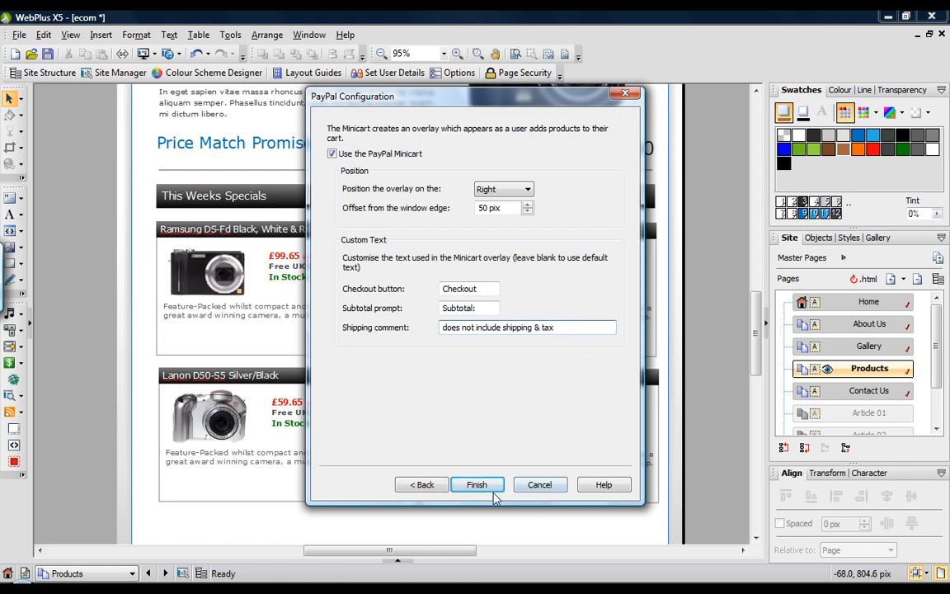
{"action": "left_click", "coordinate": [476, 485]}
{"action": "left_click", "coordinate": [497, 524]}
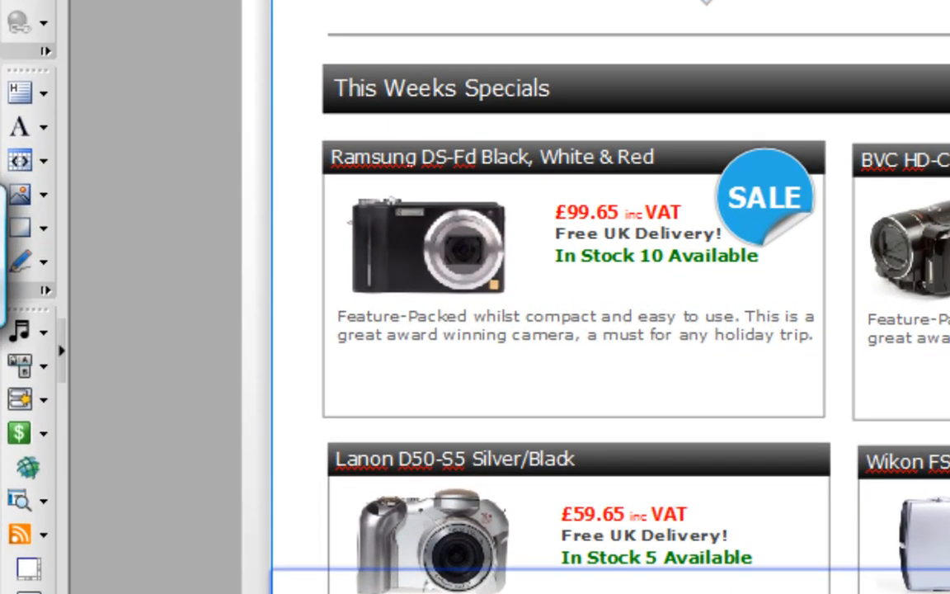
Step: Start inserting a PayPal e-commerce object as an Add to Shopping Cart Form using the site default account
{"action": "left_click", "coordinate": [41, 436]}
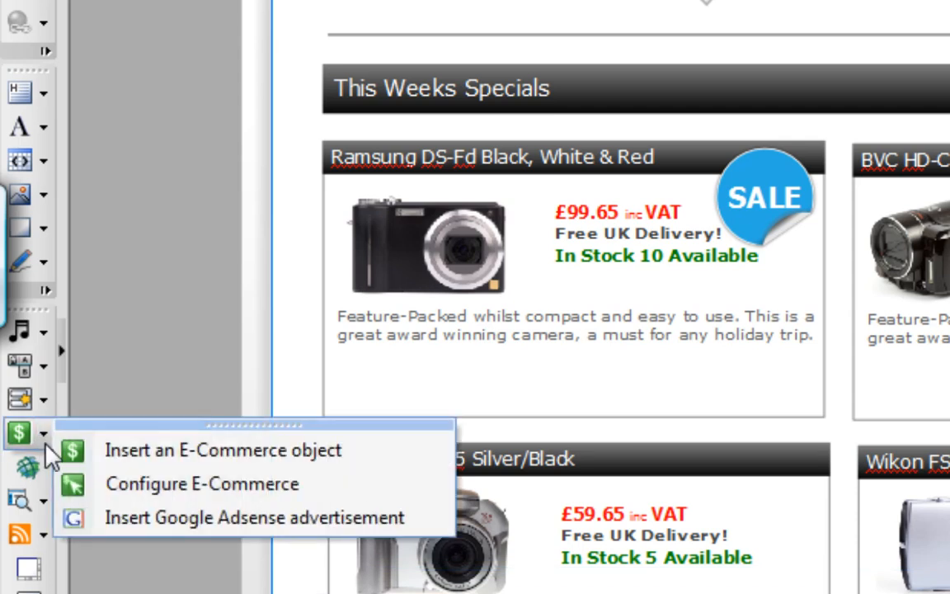
{"action": "left_click", "coordinate": [203, 460]}
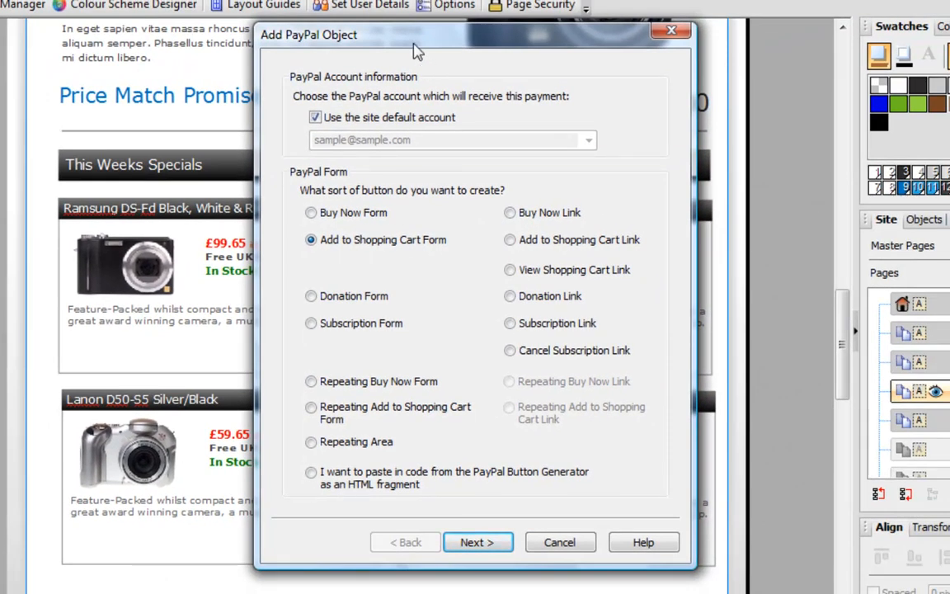
{"action": "left_click_drag", "start_coordinate": [417, 51], "coordinate": [674, 43]}
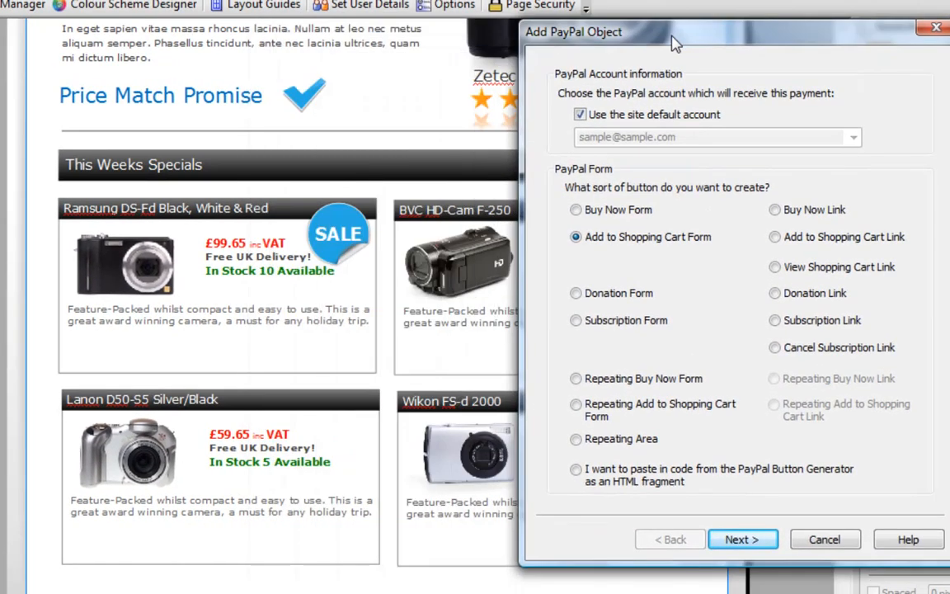
{"action": "left_click", "coordinate": [581, 116]}
{"action": "left_click", "coordinate": [580, 116]}
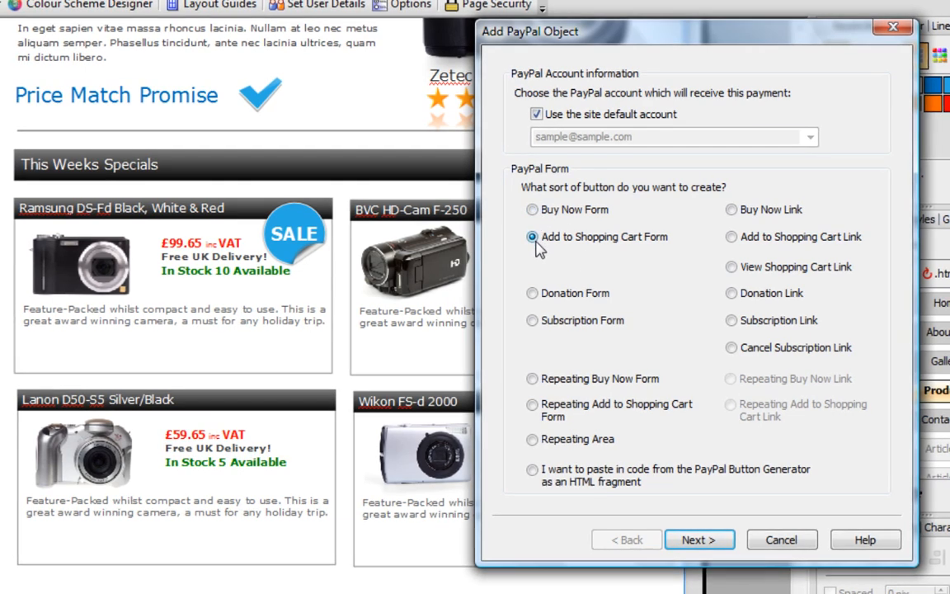
{"action": "left_click", "coordinate": [696, 546]}
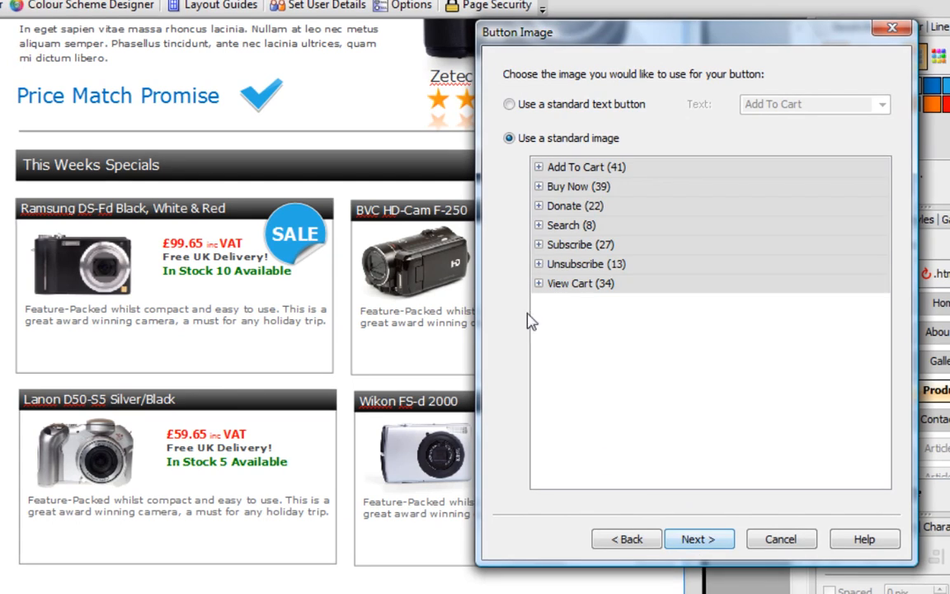
Step: Browse the standard Add To Cart button images and continue to the item details
{"action": "left_click", "coordinate": [539, 168]}
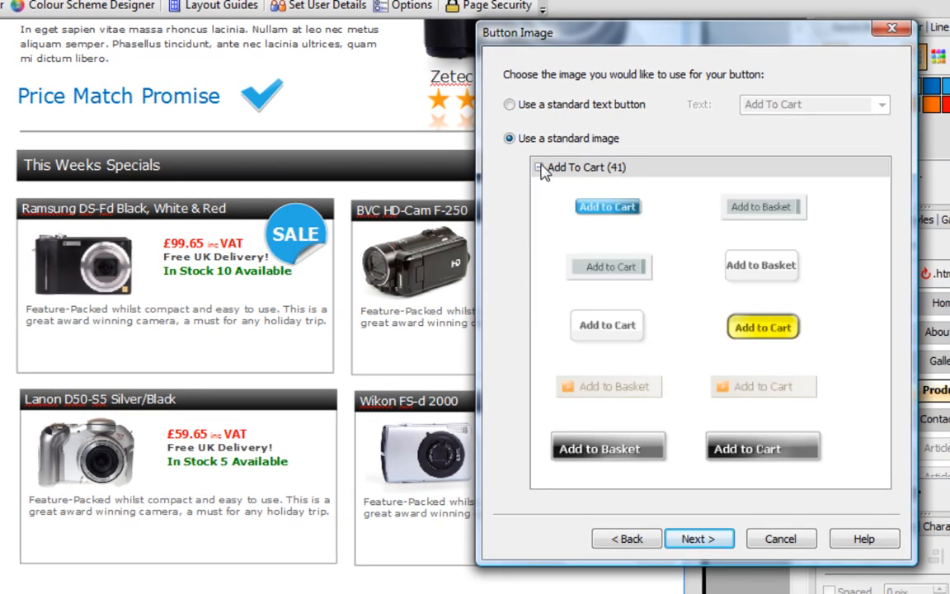
{"action": "left_click", "coordinate": [539, 167]}
{"action": "left_click", "coordinate": [541, 207]}
{"action": "left_click", "coordinate": [539, 168]}
{"action": "left_click", "coordinate": [538, 167]}
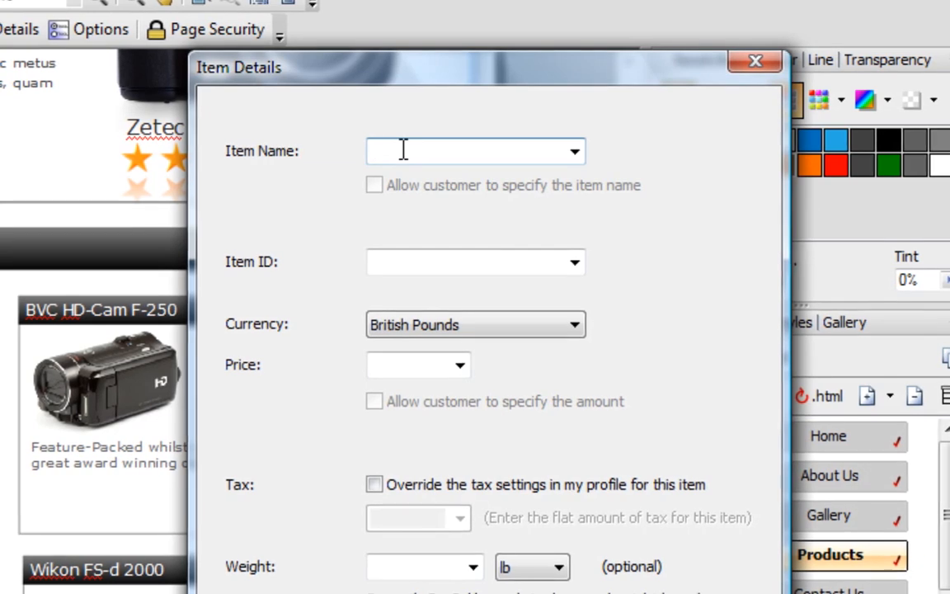
Step: Set the item name to Ramsung Ds-Fd and the item ID to RDS-Fd
{"action": "type", "text": "Ramsung D"}
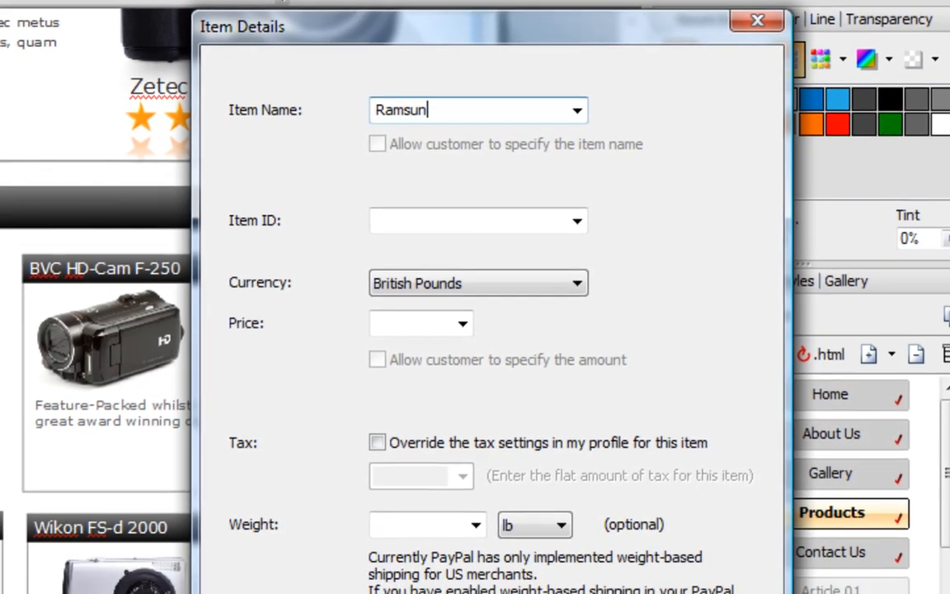
{"action": "type", "text": "s-F"}
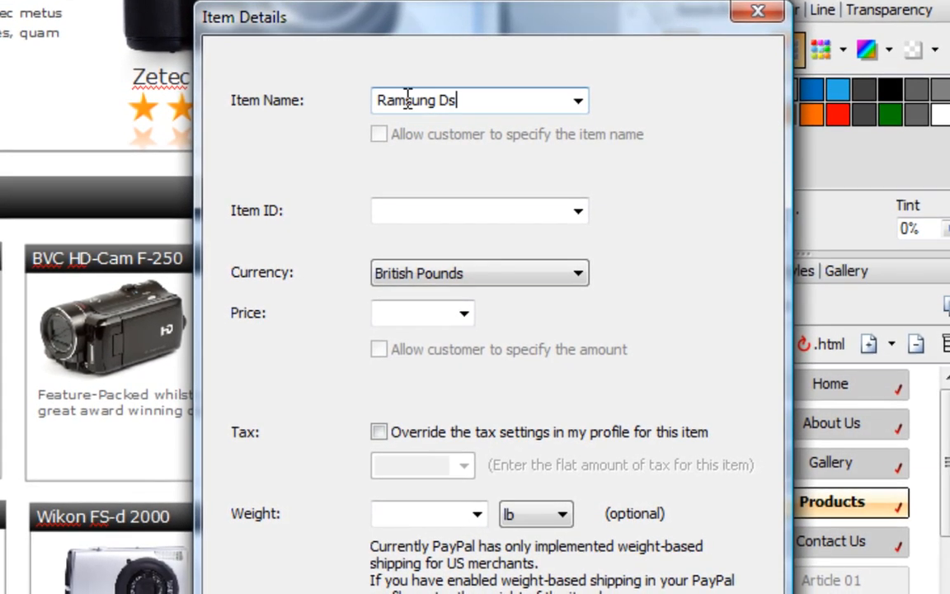
{"action": "type", "text": "d"}
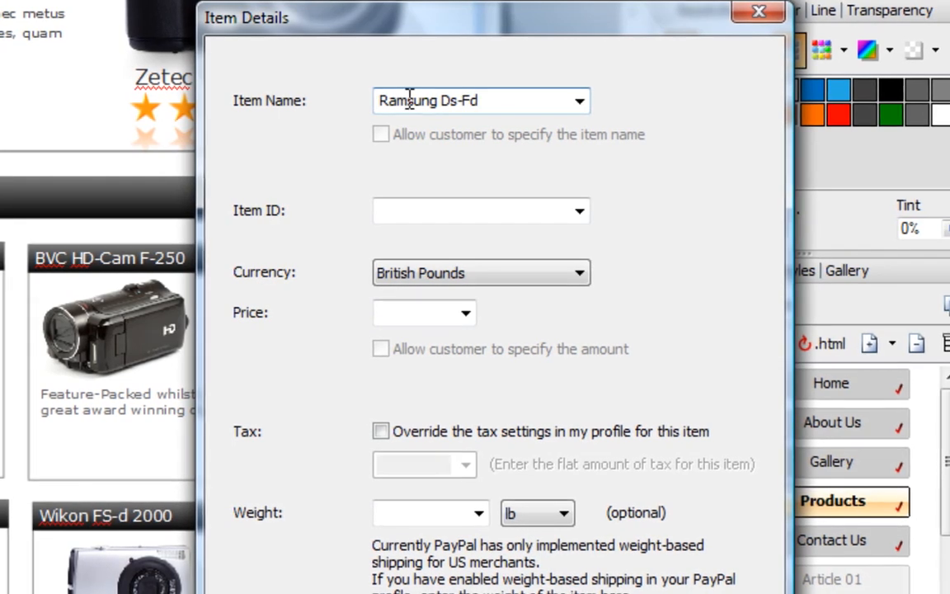
{"action": "left_click", "coordinate": [441, 213]}
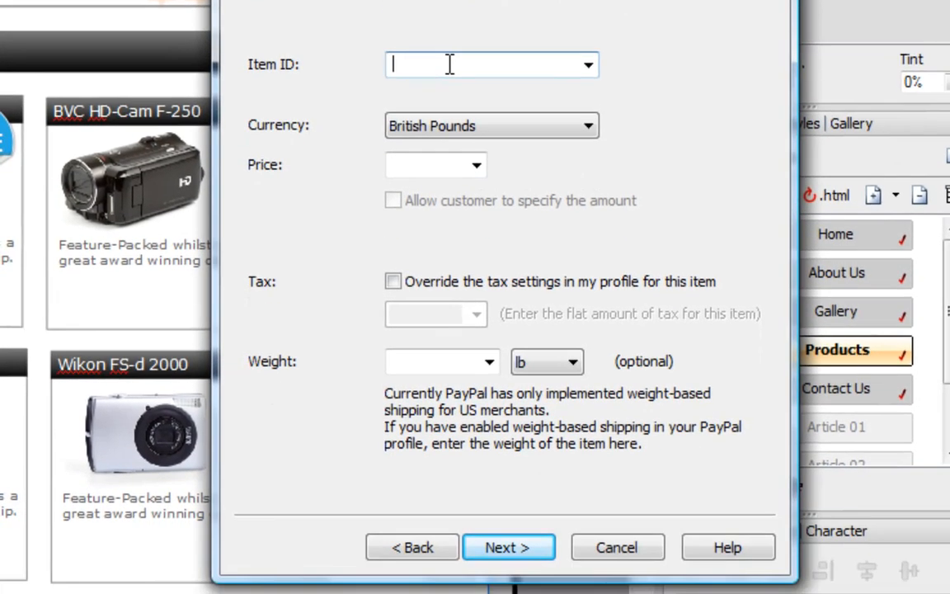
{"action": "type", "text": "RDS-Fd"}
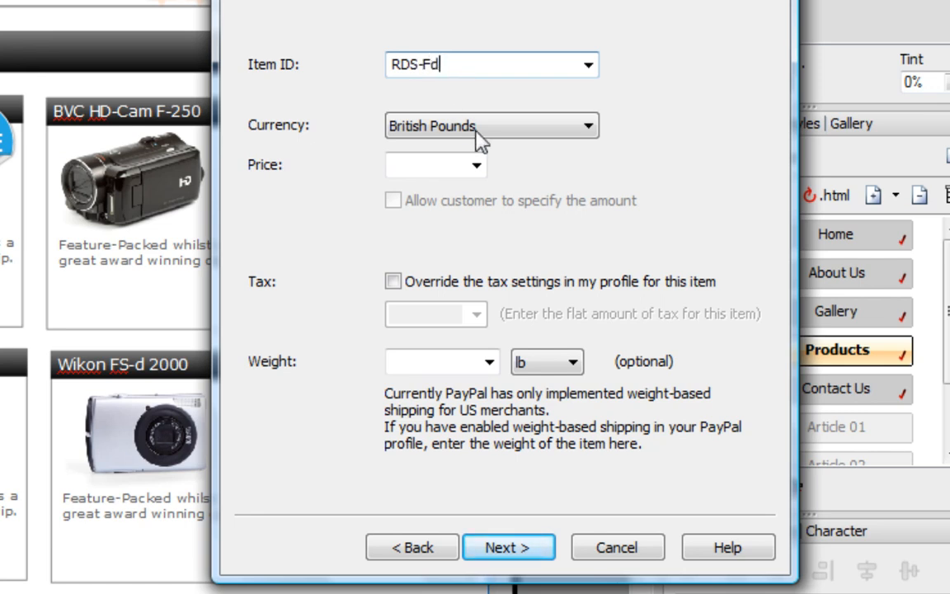
Step: Set the item's currency to British Pounds and its price to 99.65, and continue to the item description
{"action": "left_click", "coordinate": [588, 126]}
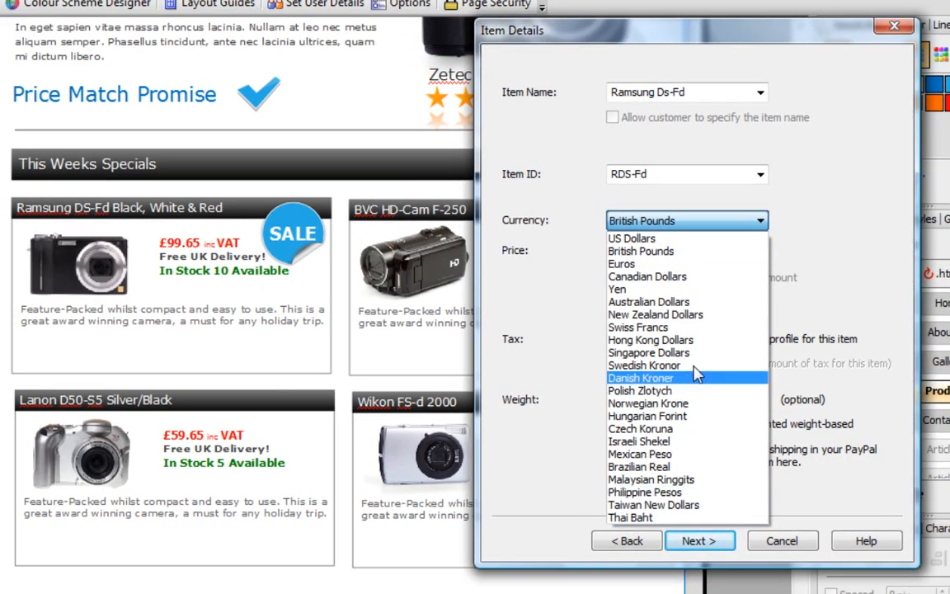
{"action": "left_click", "coordinate": [686, 251]}
{"action": "left_click", "coordinate": [661, 250]}
{"action": "type", "text": "99.65"}
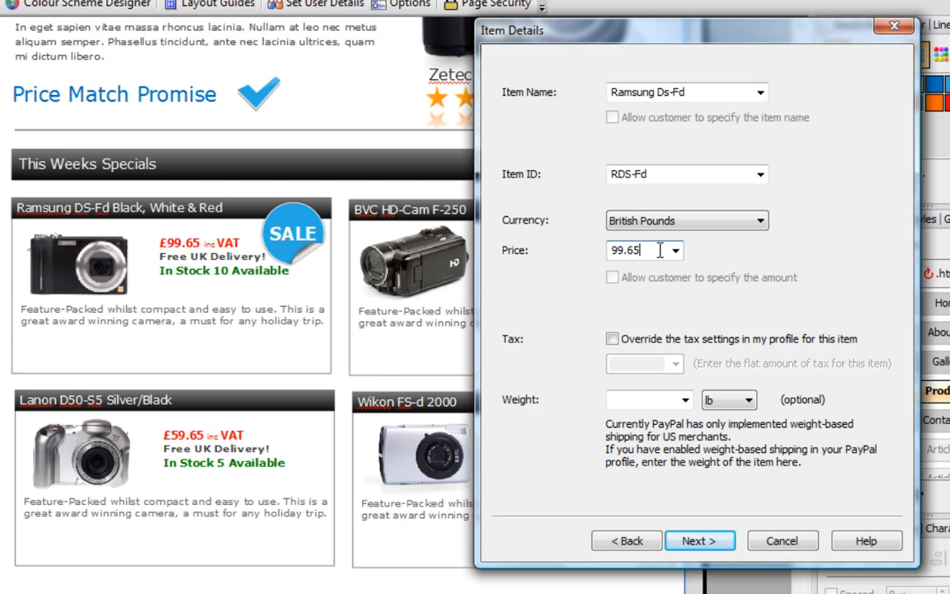
{"action": "left_click", "coordinate": [708, 546]}
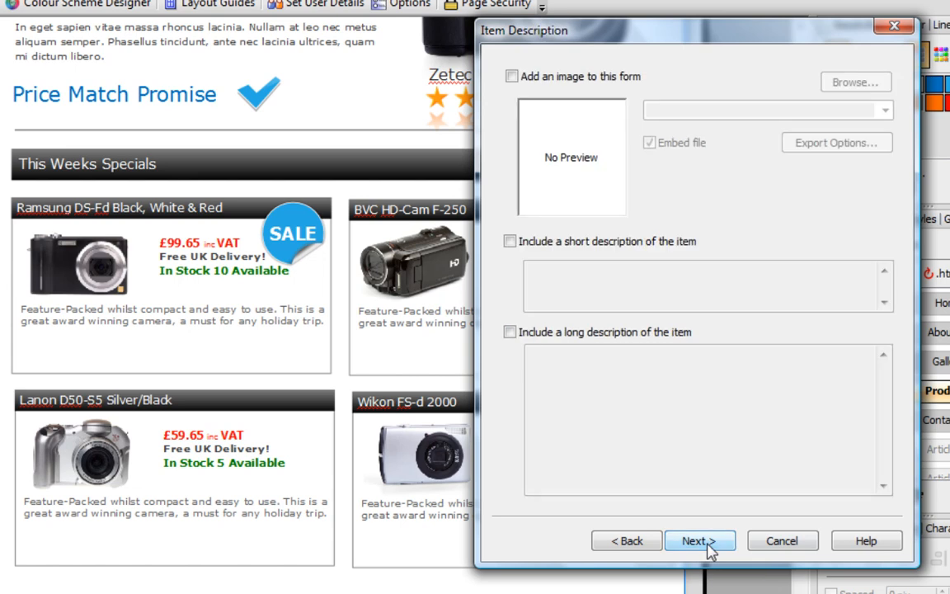
Step: Leave out the item's image and its short and long descriptions, and continue to the item options
{"action": "left_click", "coordinate": [512, 76]}
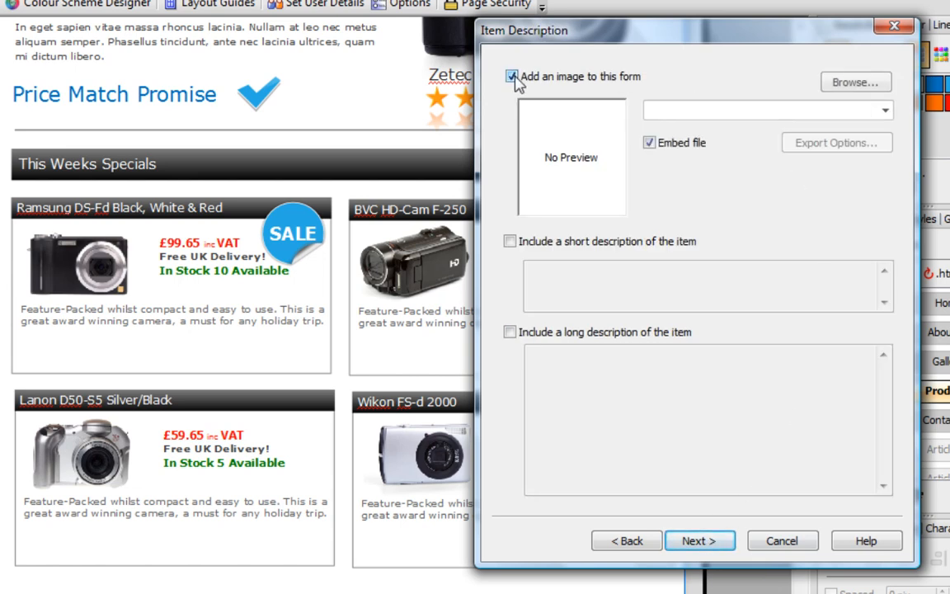
{"action": "left_click", "coordinate": [512, 76]}
{"action": "left_click", "coordinate": [510, 242]}
{"action": "left_click", "coordinate": [510, 242]}
{"action": "left_click", "coordinate": [509, 333]}
{"action": "left_click", "coordinate": [509, 332]}
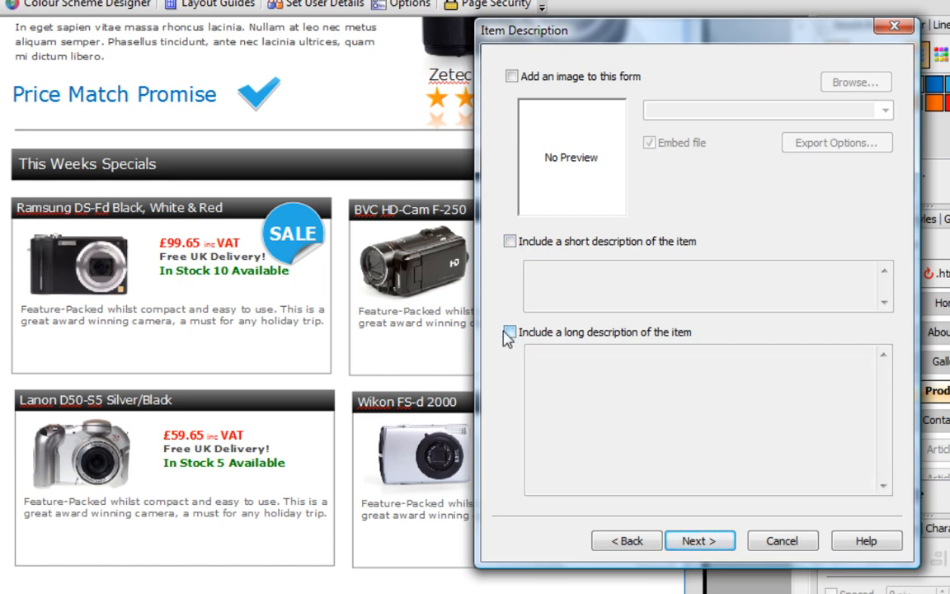
{"action": "left_click", "coordinate": [692, 544]}
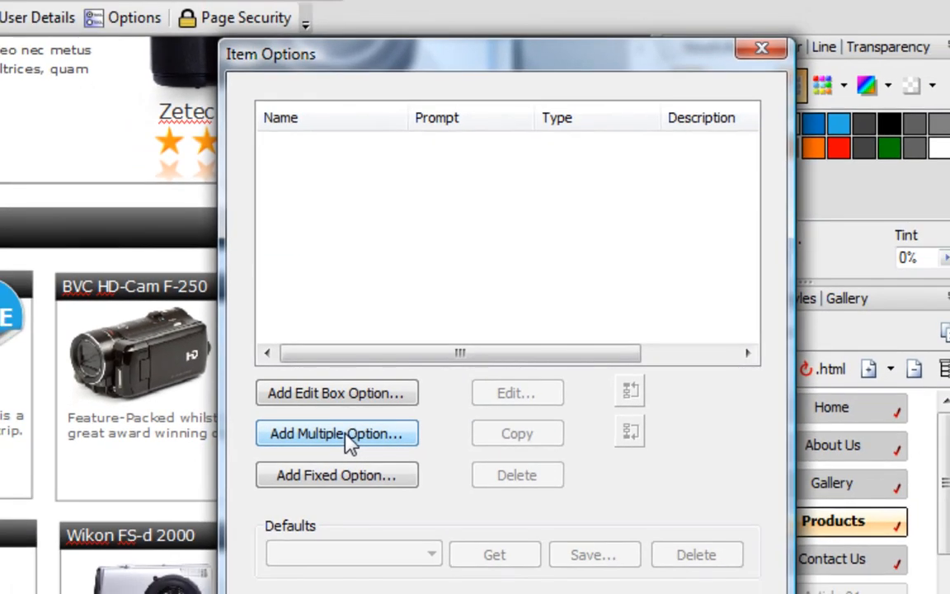
Step: Add a multiple option to the item named Camera Colour, with the prompt Please Select Camera Colour
{"action": "left_click", "coordinate": [348, 439]}
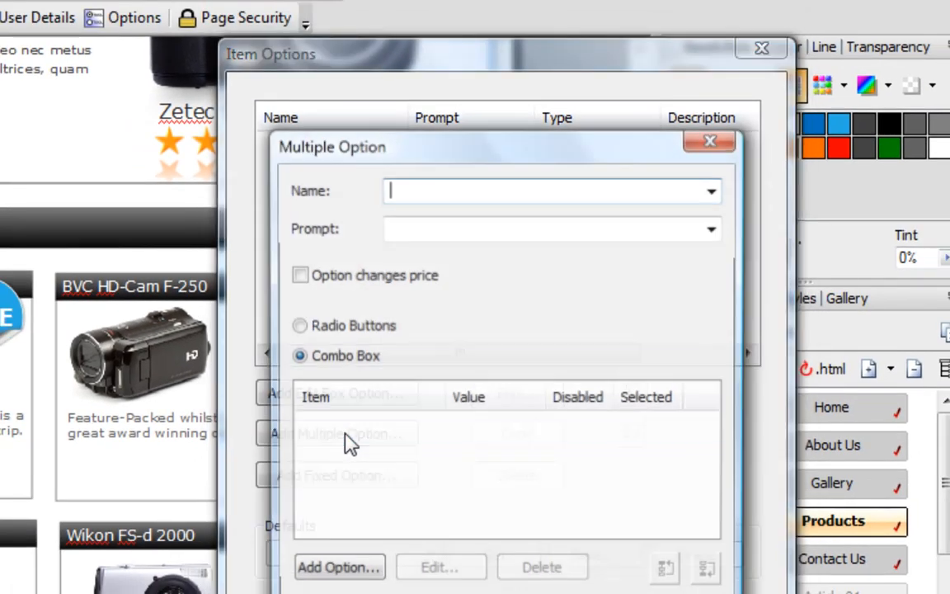
{"action": "type", "text": "Camera Colour"}
{"action": "left_click", "coordinate": [428, 230]}
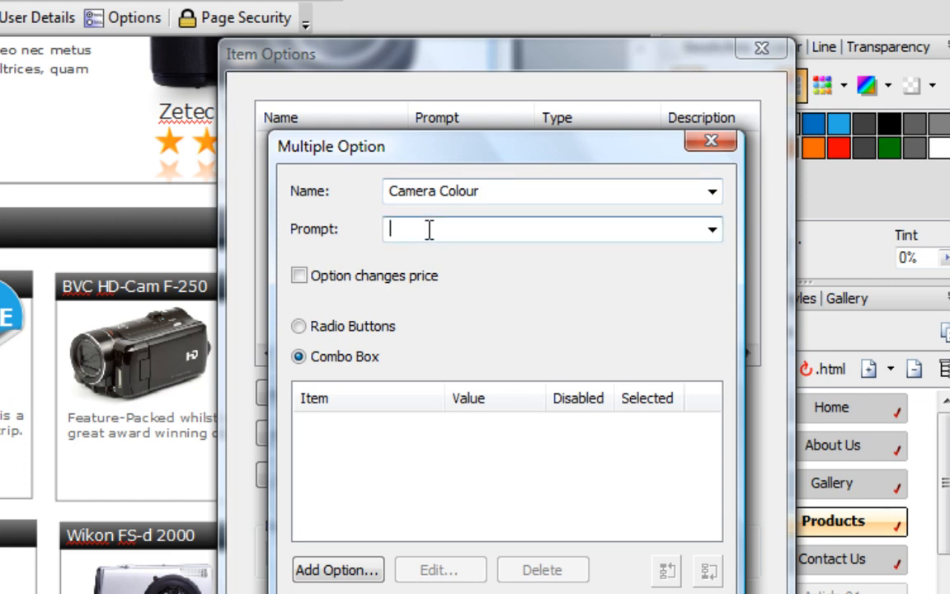
{"action": "type", "text": "Please Select Camera Colour"}
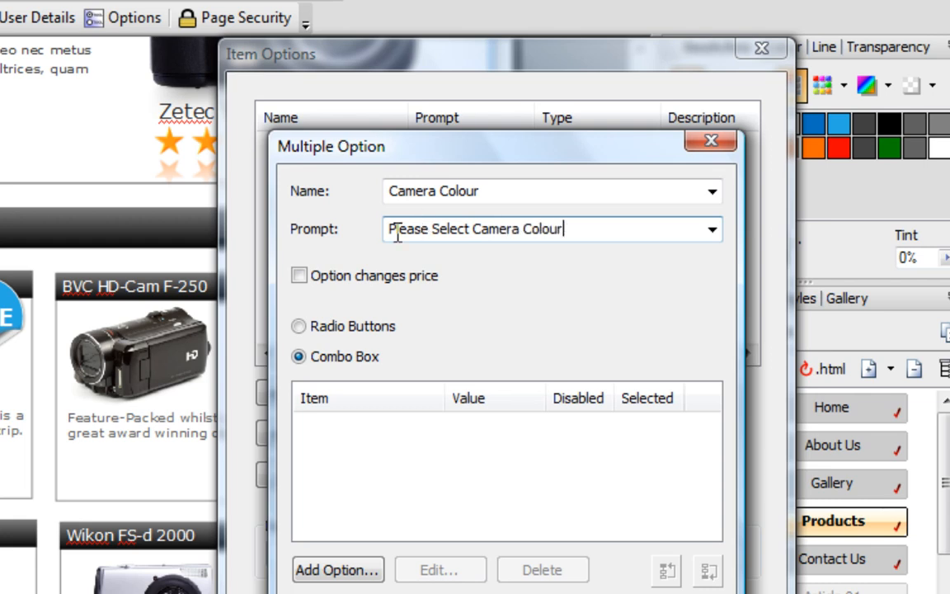
Step: Add a combo box choice with the name Red and the value Red, and start another choice
{"action": "left_click", "coordinate": [334, 570]}
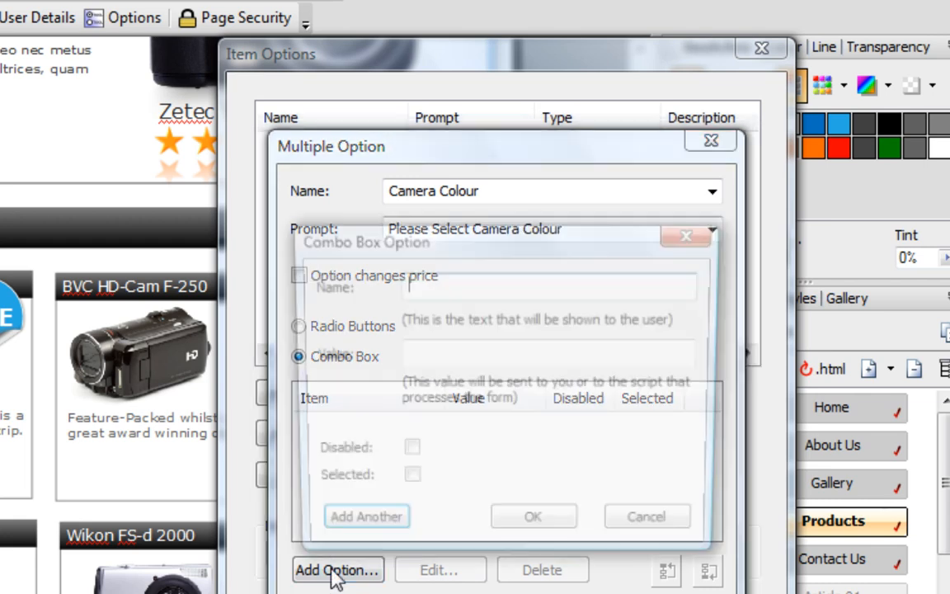
{"action": "type", "text": "Rec"}
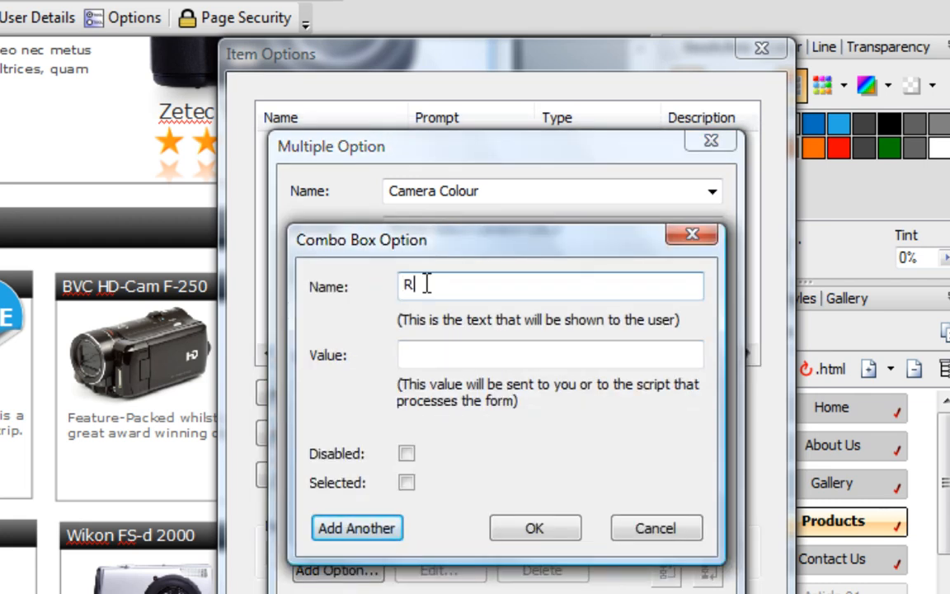
{"action": "left_click", "coordinate": [415, 356]}
{"action": "type", "text": "Red"}
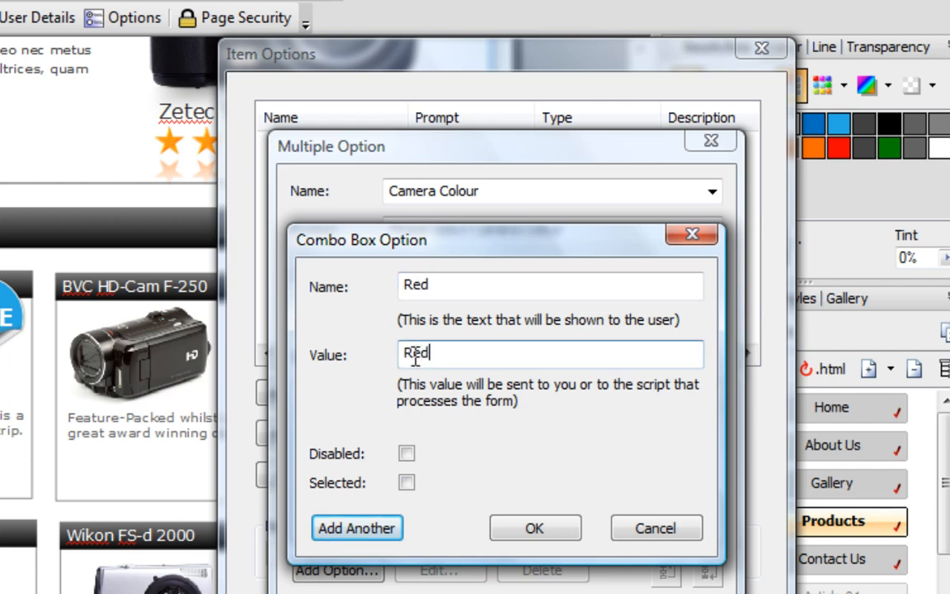
{"action": "left_click", "coordinate": [371, 546]}
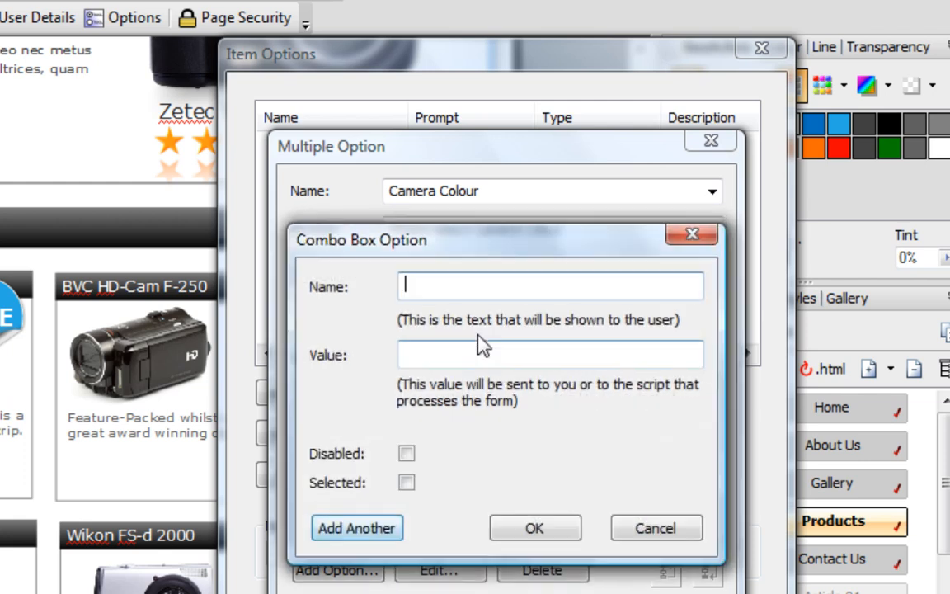
Step: Add White as another colour choice, accept the multiple option, and continue to the quantity and shipping details
{"action": "type", "text": "W"}
{"action": "type", "text": "h"}
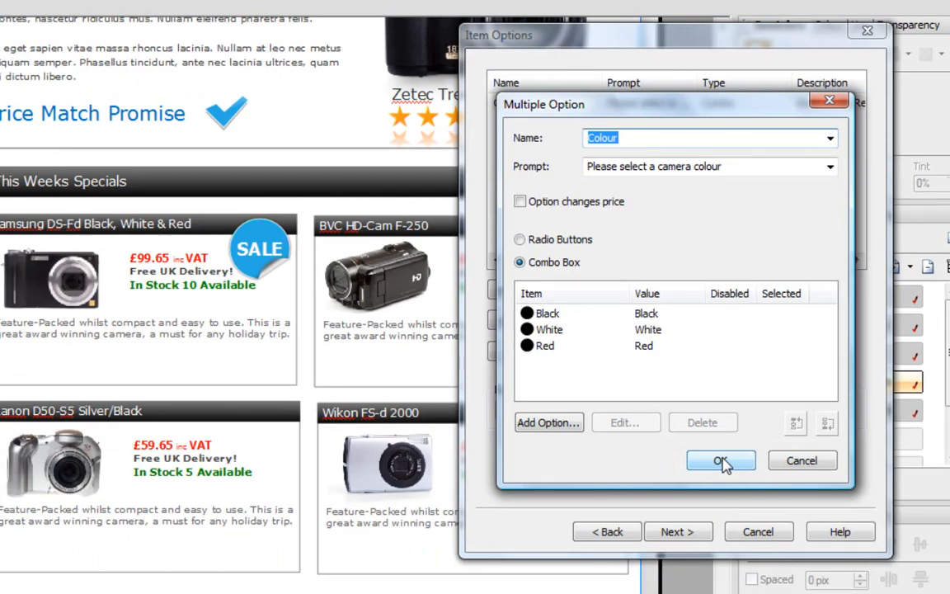
{"action": "left_click", "coordinate": [721, 463]}
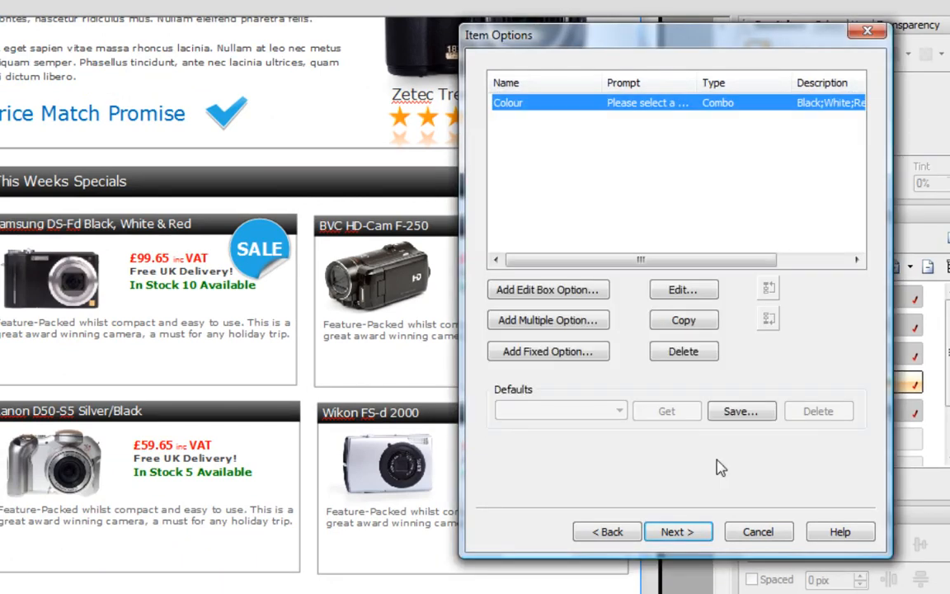
{"action": "left_click", "coordinate": [702, 534]}
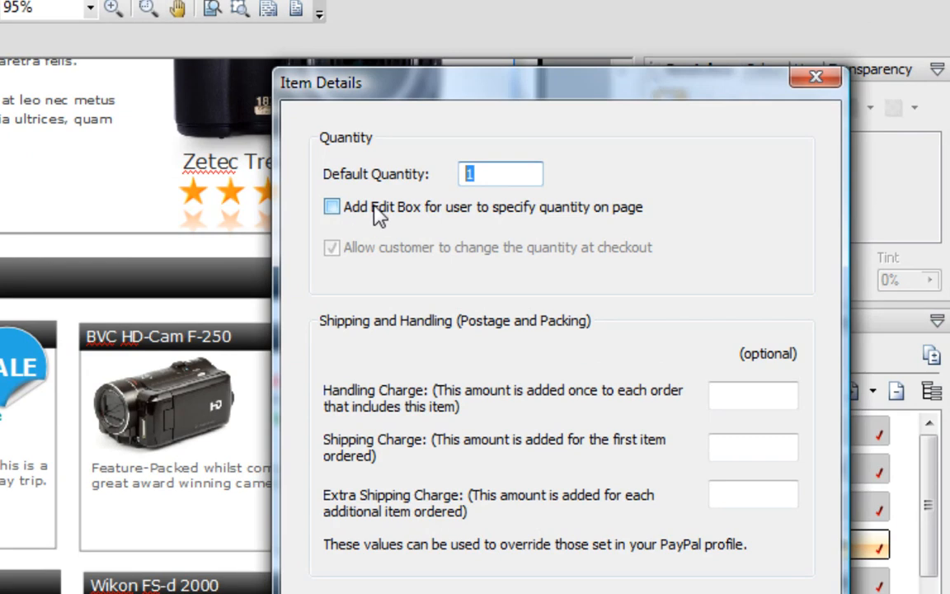
Step: Leave out the on-page quantity edit box and the shipping charges, and continue to the extra customer information
{"action": "left_click", "coordinate": [332, 208]}
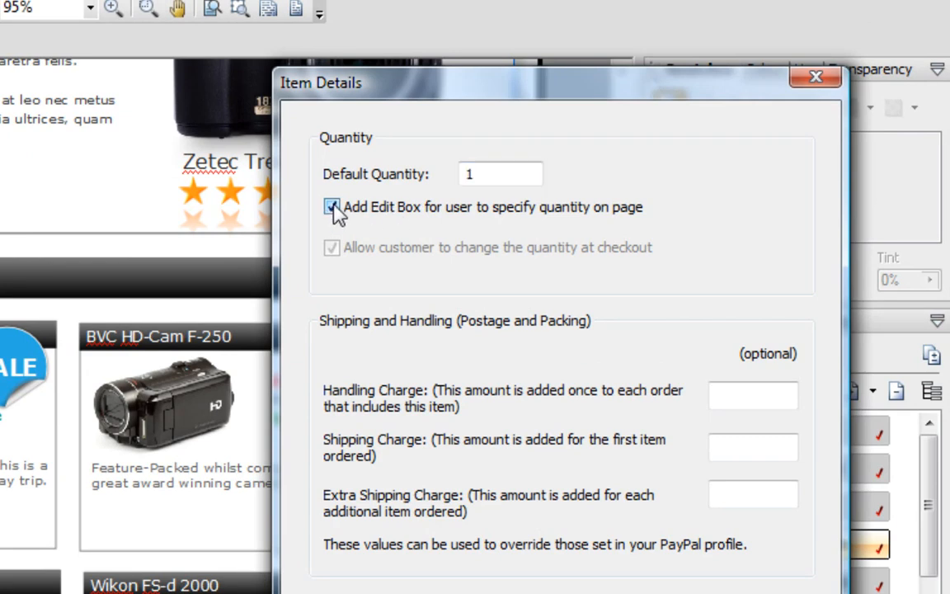
{"action": "left_click", "coordinate": [331, 207]}
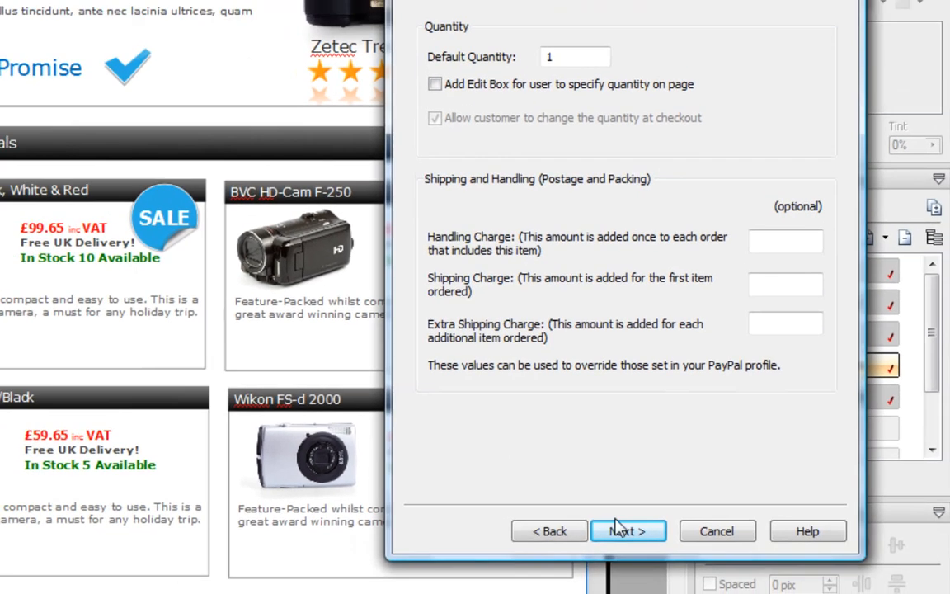
{"action": "left_click", "coordinate": [568, 544]}
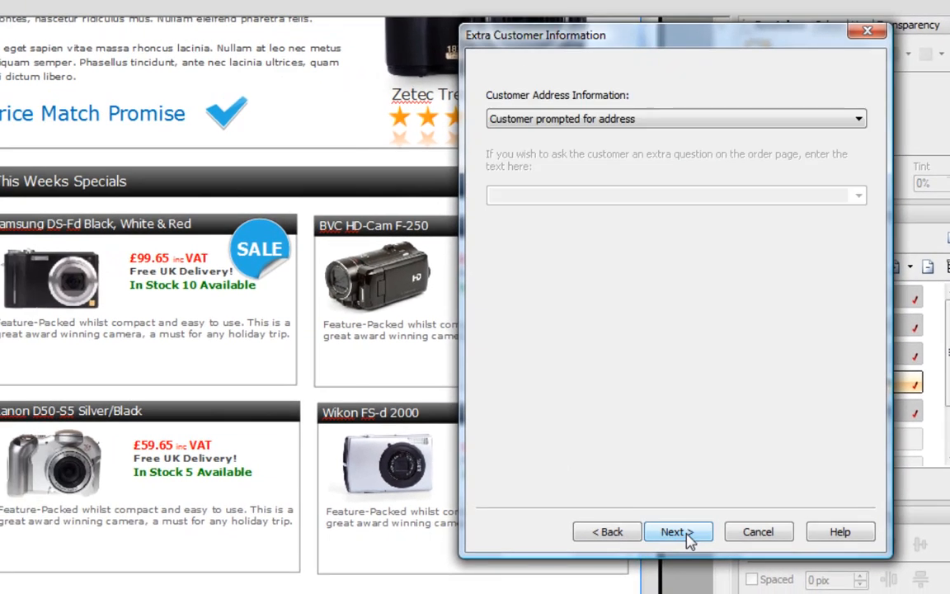
Step: Keep the customer address information at Customer prompted for address, and continue to the payment pages
{"action": "left_click", "coordinate": [780, 123]}
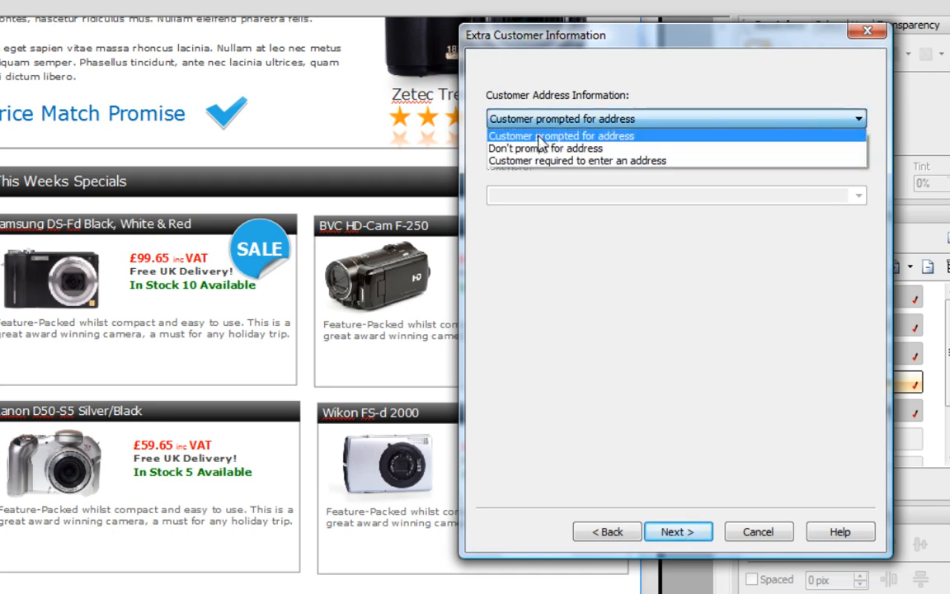
{"action": "left_click", "coordinate": [487, 124]}
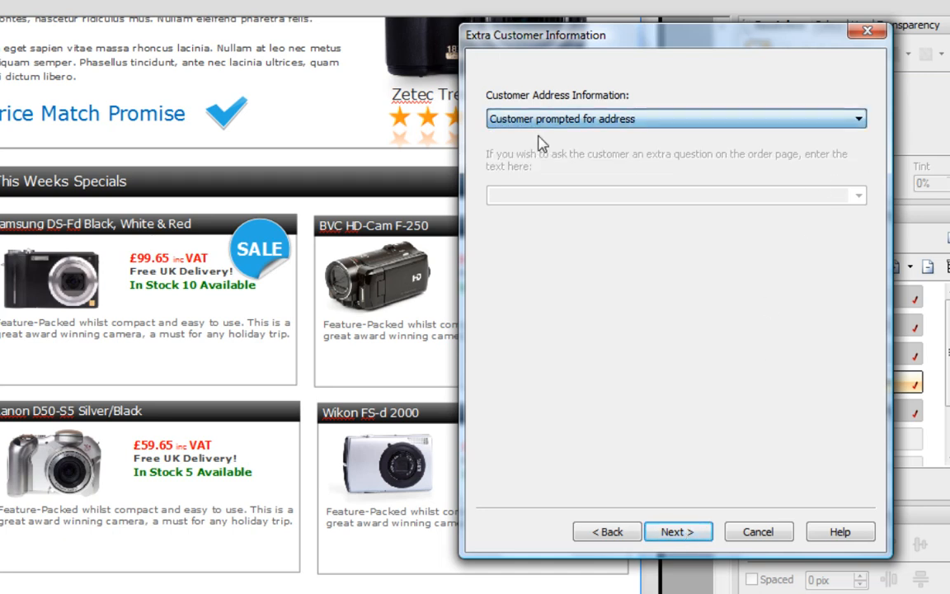
{"action": "left_click", "coordinate": [673, 532]}
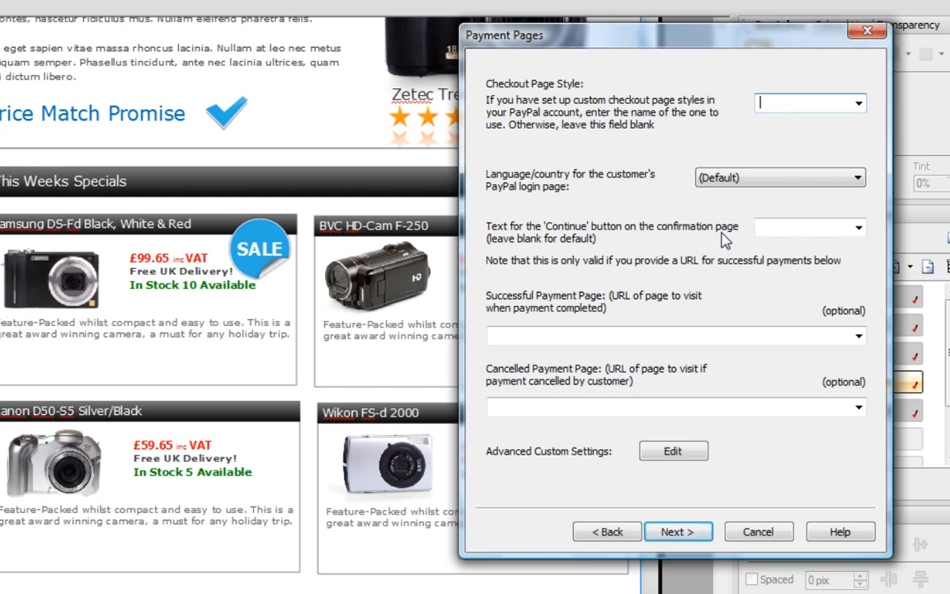
Step: Finish the form with the payment page fields left blank and place it below the description in the Ramsung DS-Fd box
{"action": "left_click", "coordinate": [532, 336]}
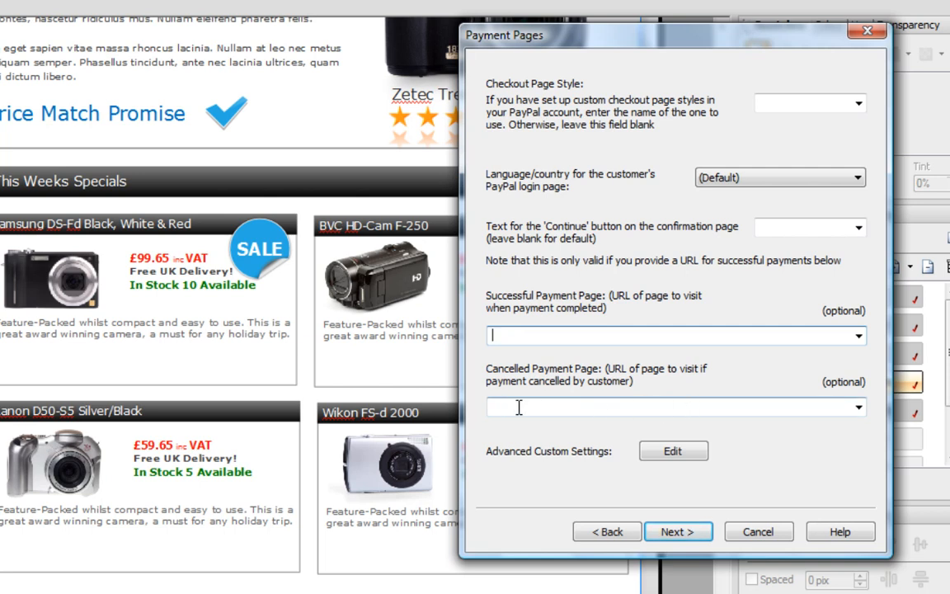
{"action": "left_click", "coordinate": [675, 532]}
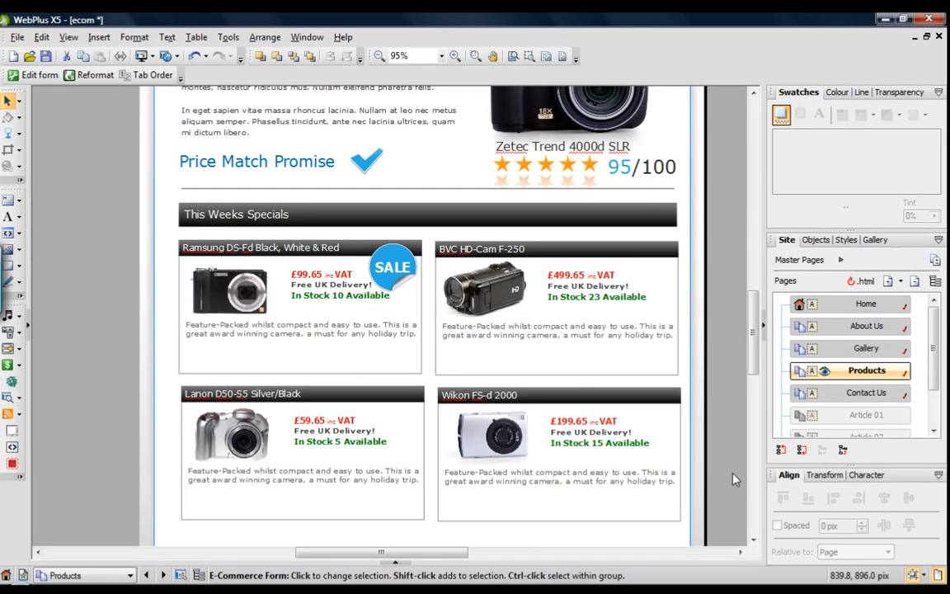
{"action": "left_click_drag", "start_coordinate": [389, 326], "coordinate": [296, 365]}
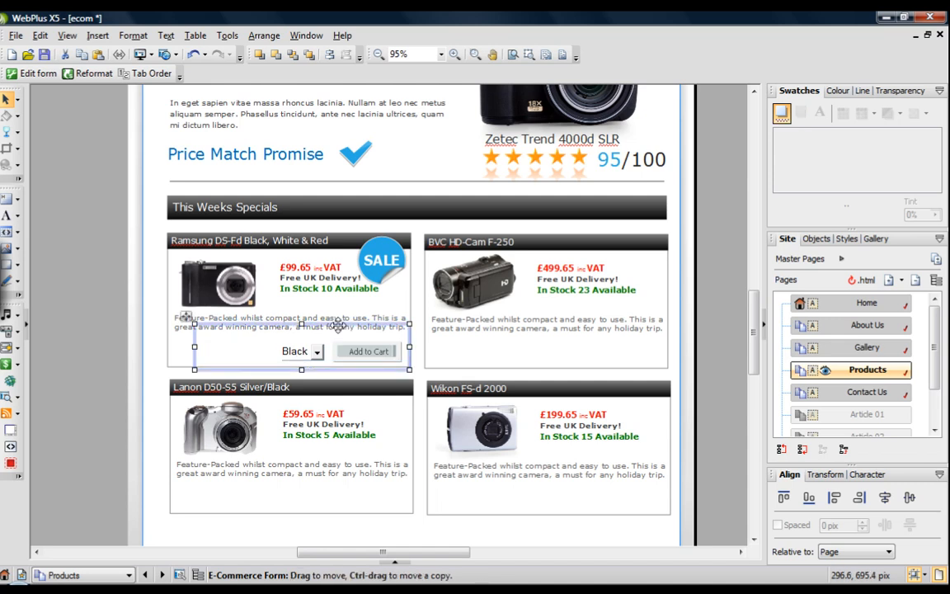
Step: Preview the Products page in Internet Explorer and add the Ramsung DS-Fd in White to the cart
{"action": "left_click", "coordinate": [721, 294]}
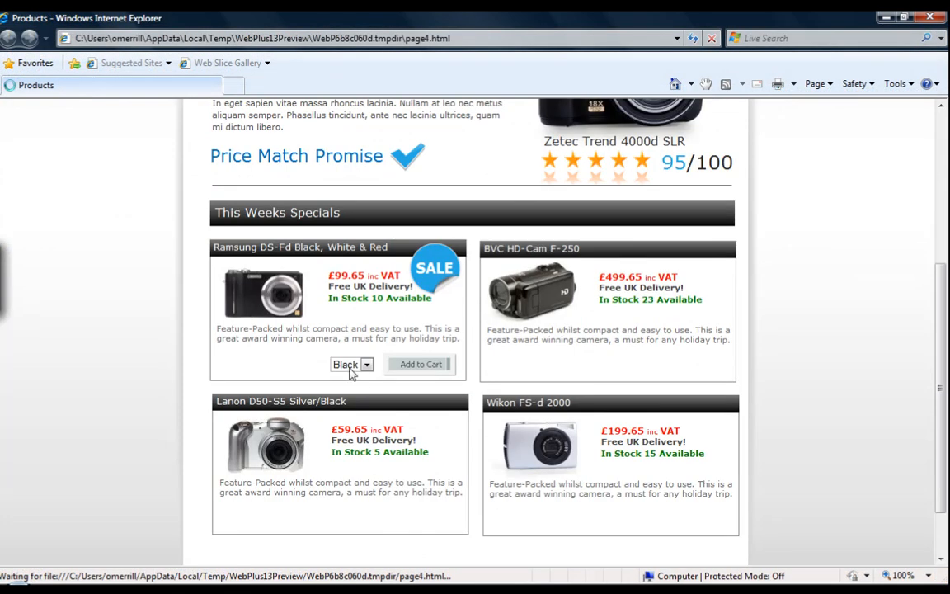
{"action": "left_click", "coordinate": [366, 365]}
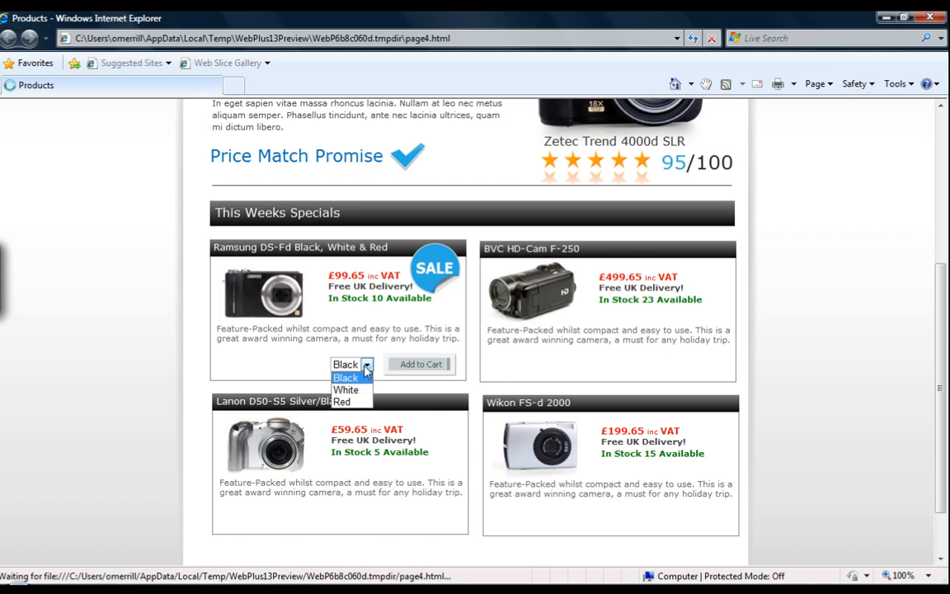
{"action": "left_click", "coordinate": [358, 390]}
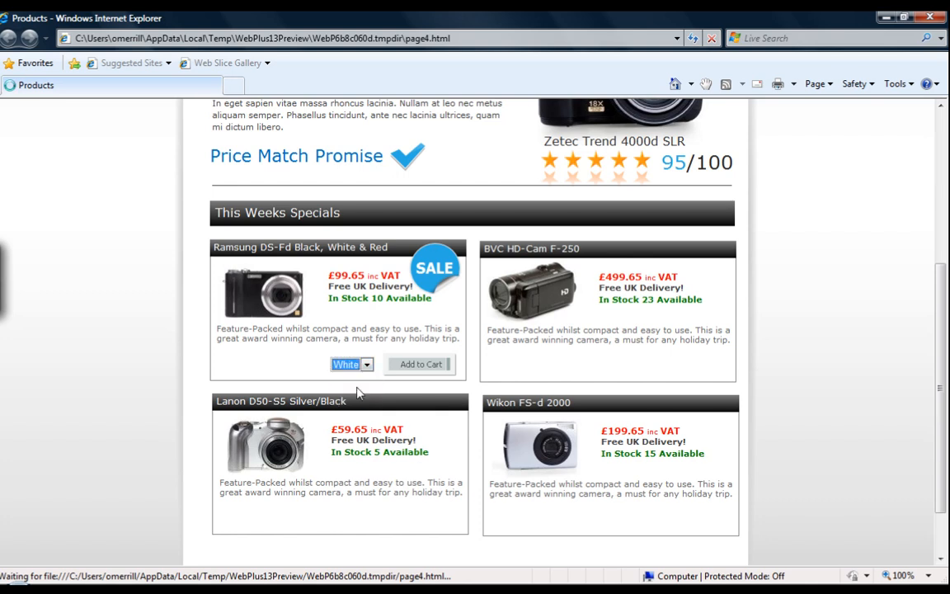
{"action": "left_click", "coordinate": [430, 365]}
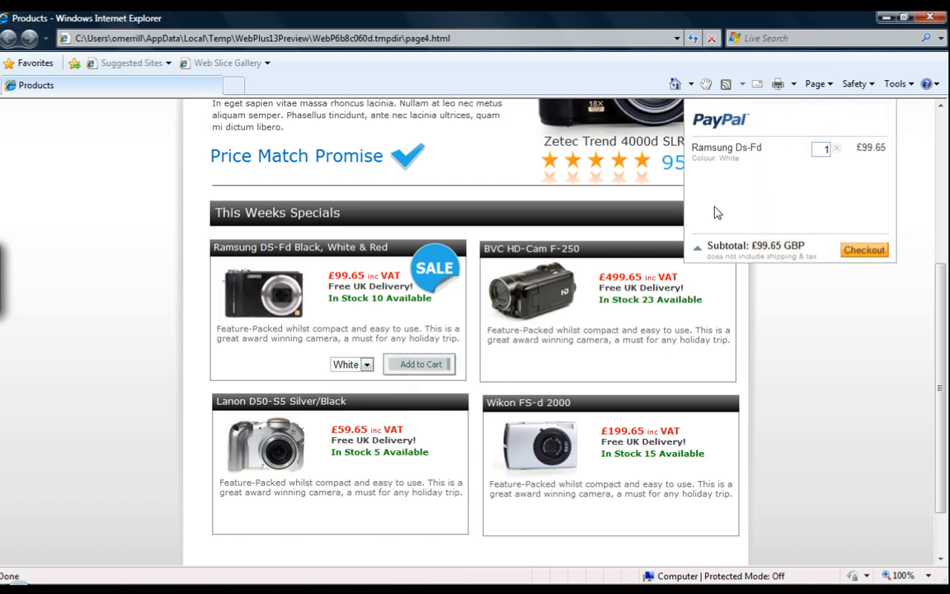
Step: Collapse and reopen the PayPal mini cart, and remove the Ramsung Ds-Fd from it
{"action": "left_click", "coordinate": [706, 250]}
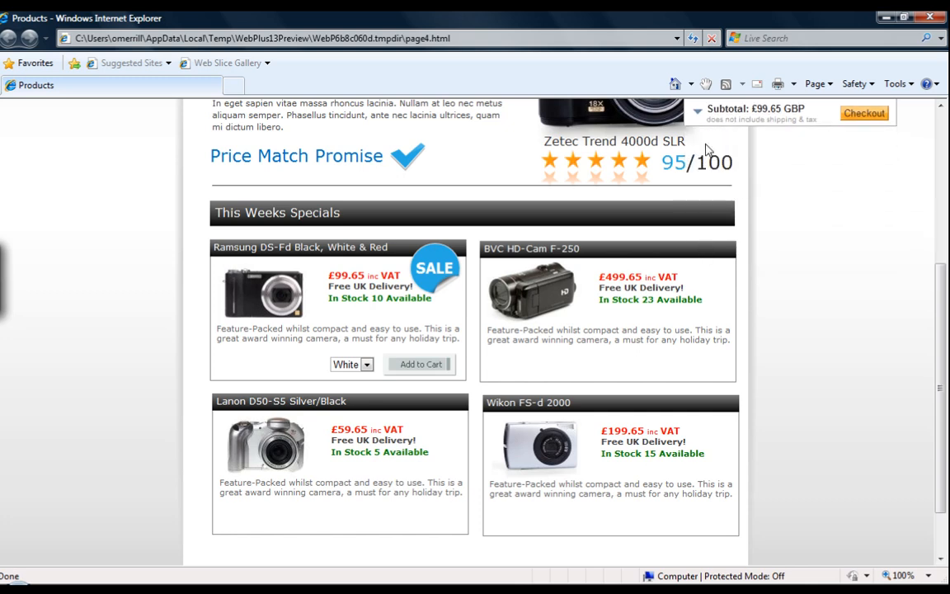
{"action": "left_click", "coordinate": [696, 116]}
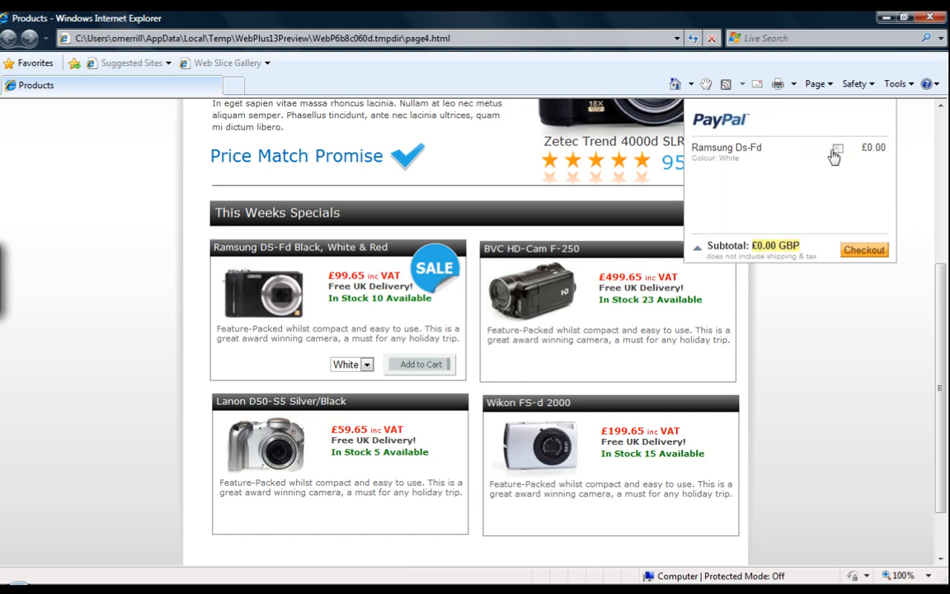